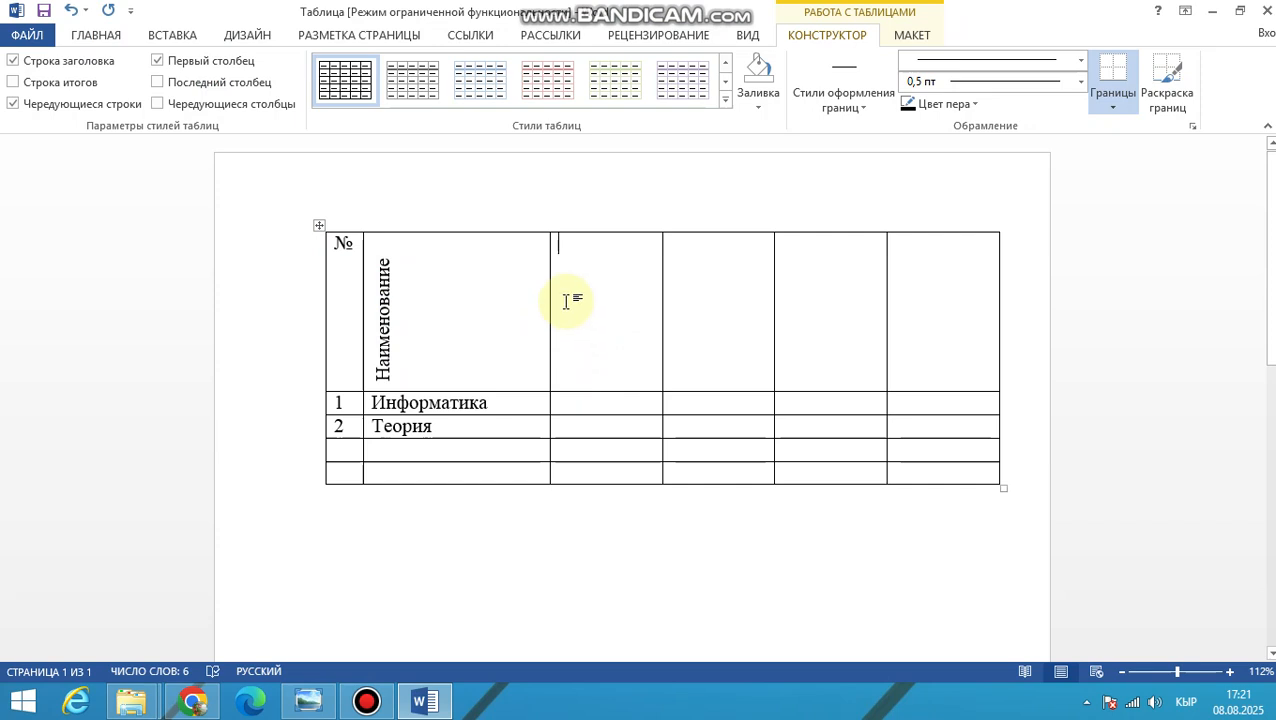
Draw a horizontal line across the third column's header cell, just below its middle, following the reference table image
key("alt+Tab")
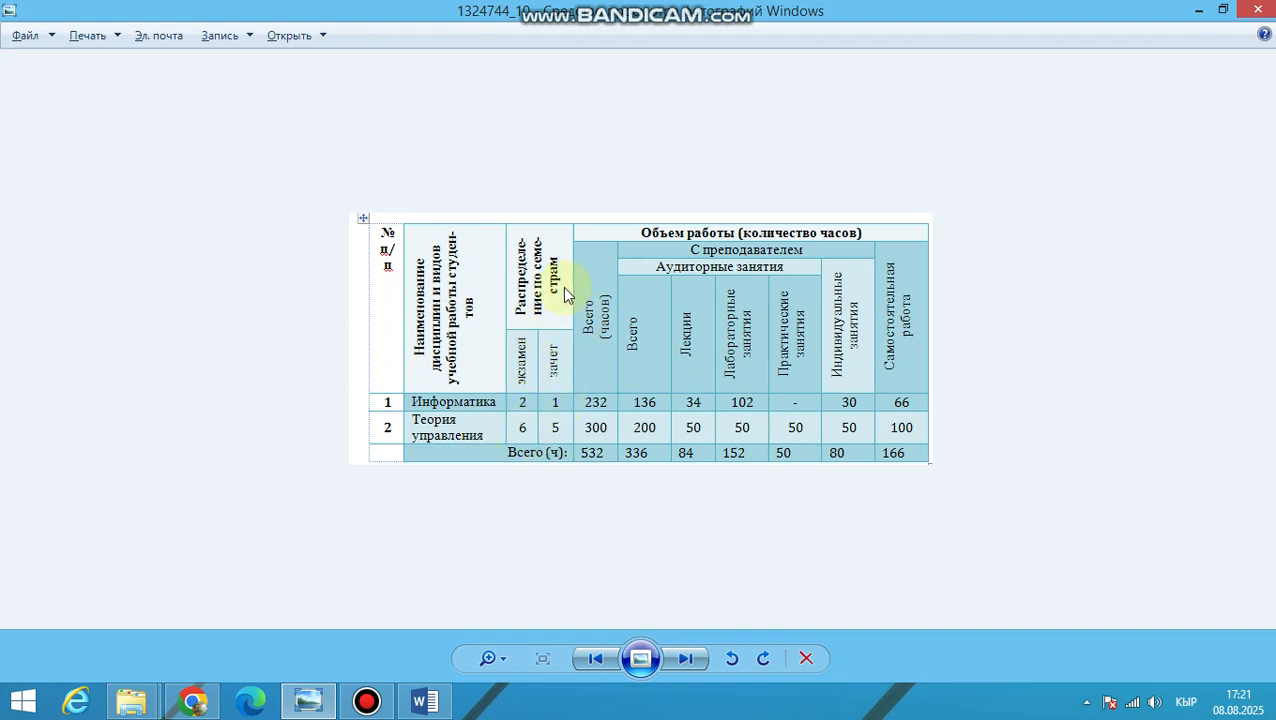
key("alt+Tab")
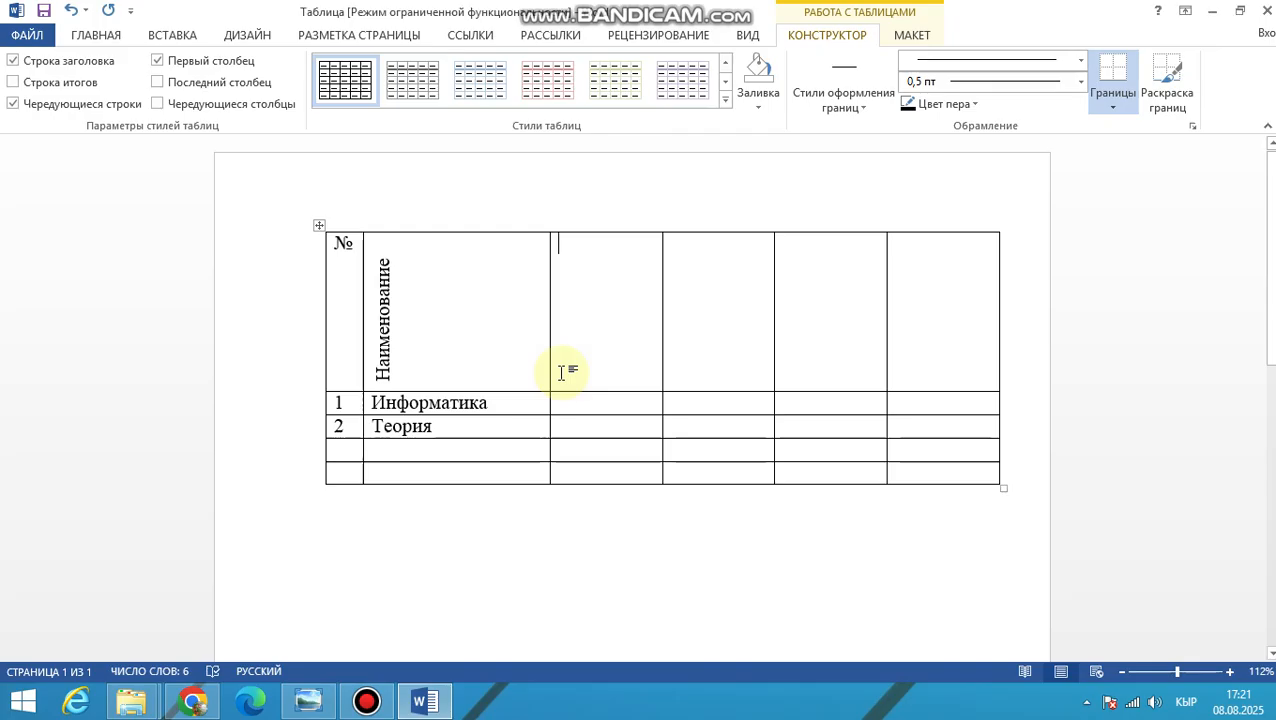
left_click(168, 38)
left_click(177, 117)
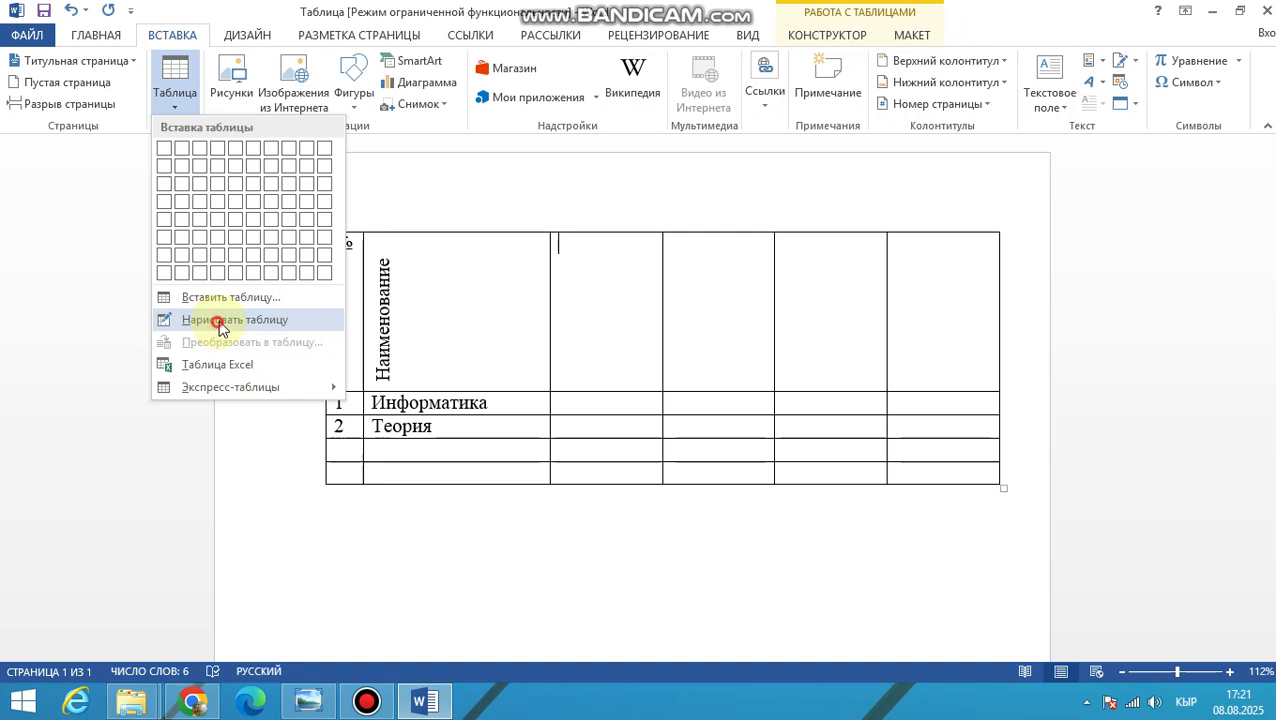
left_click(218, 322)
key("alt+Tab")
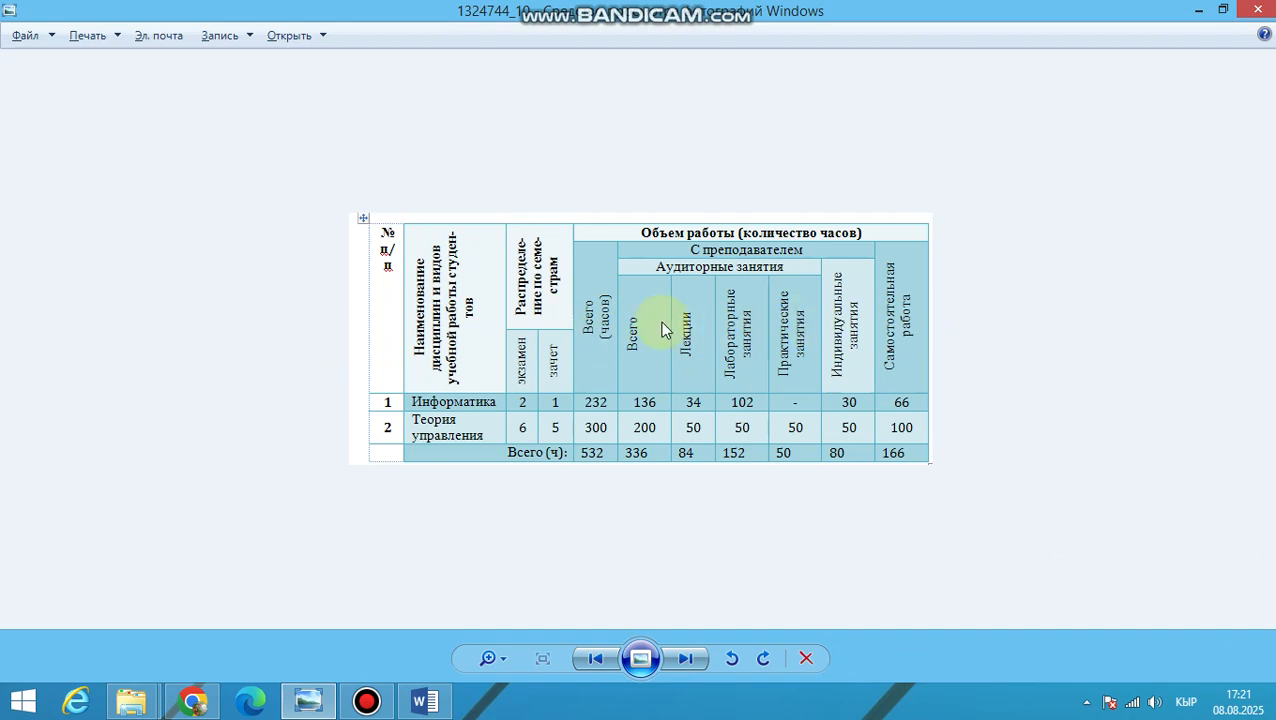
key("alt+Tab")
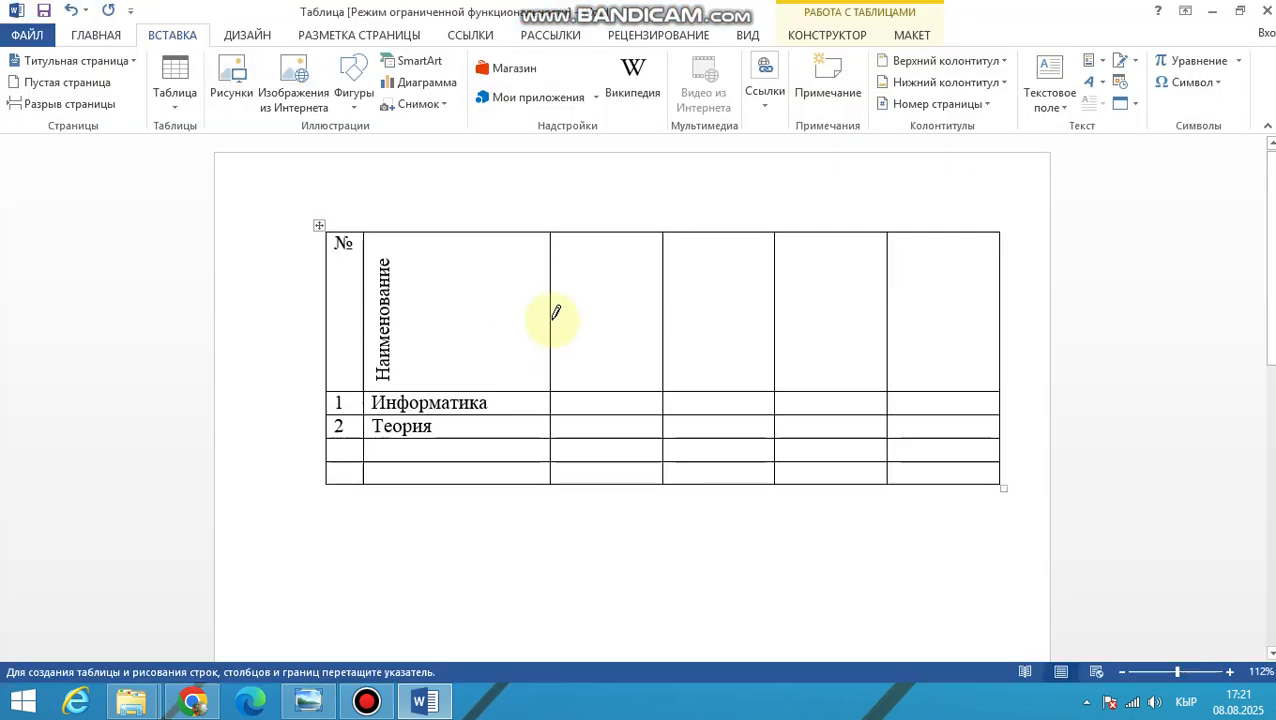
left_click_drag(554, 310, 622, 312)
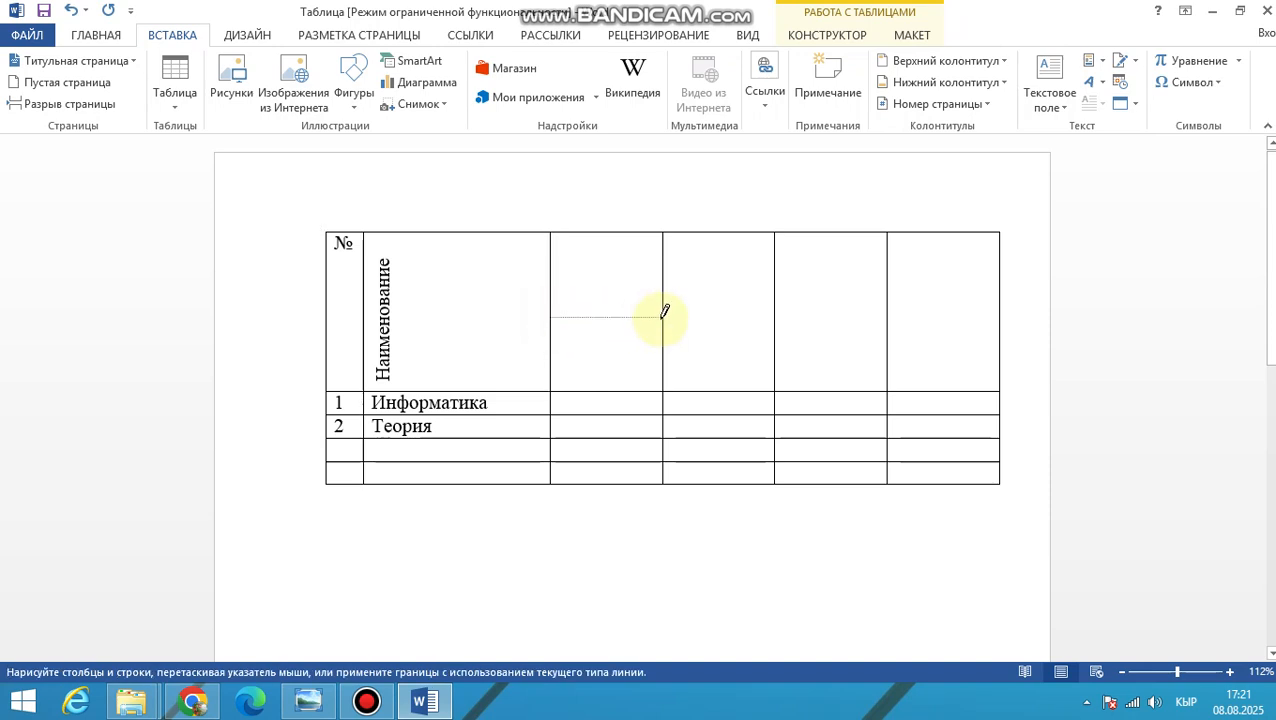
left_click_drag(665, 312, 664, 316)
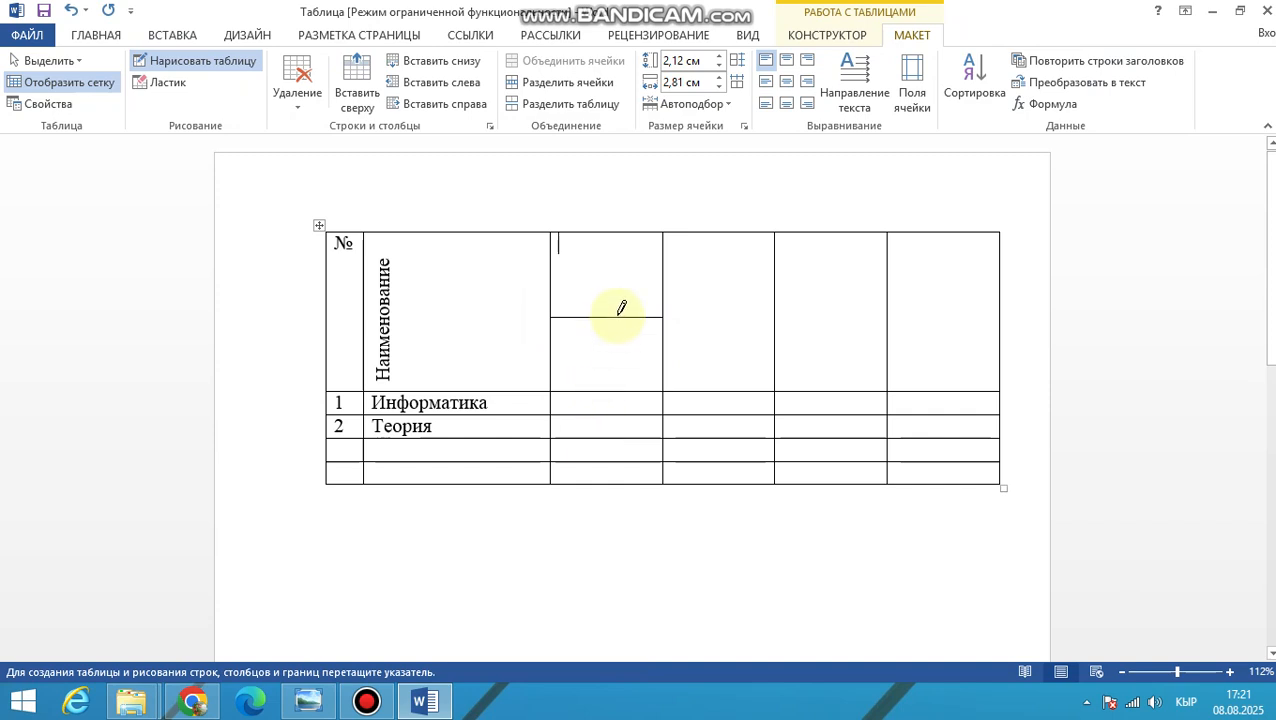
Draw a vertical line halving the third column from the header's horizontal divider down through the empty row below «Теория»
left_click_drag(609, 310, 603, 458)
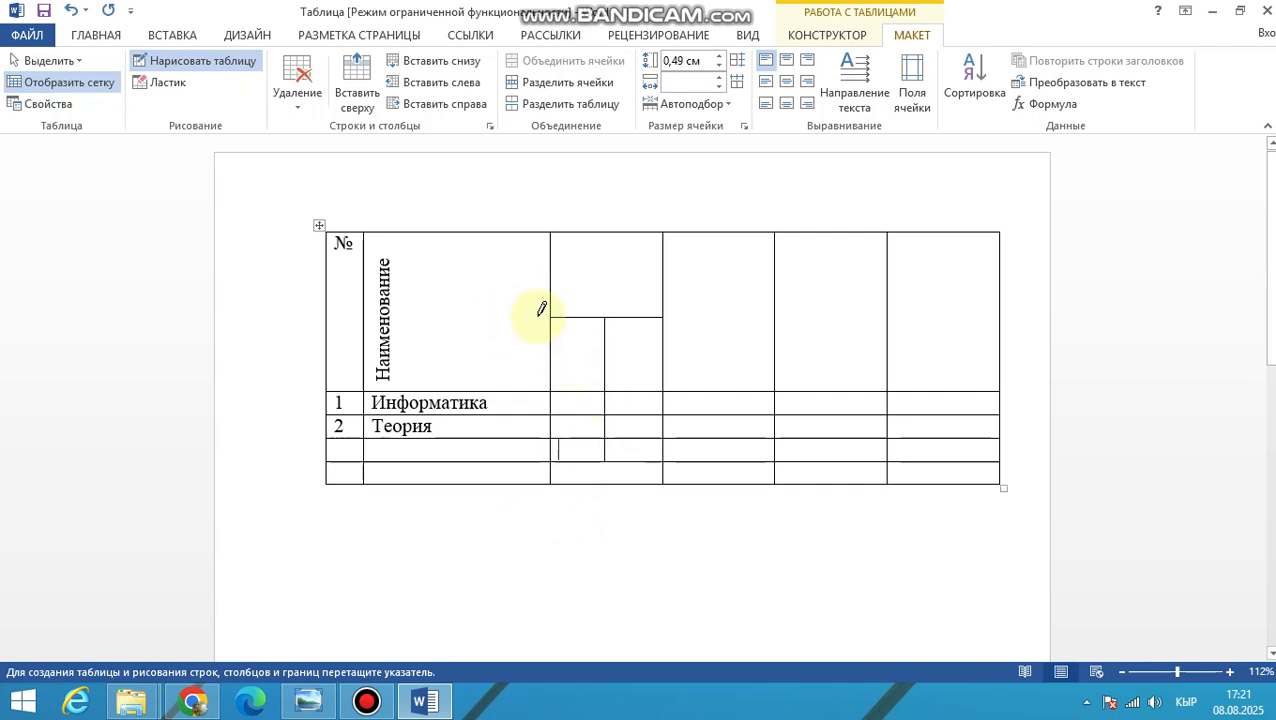
key("alt+Tab")
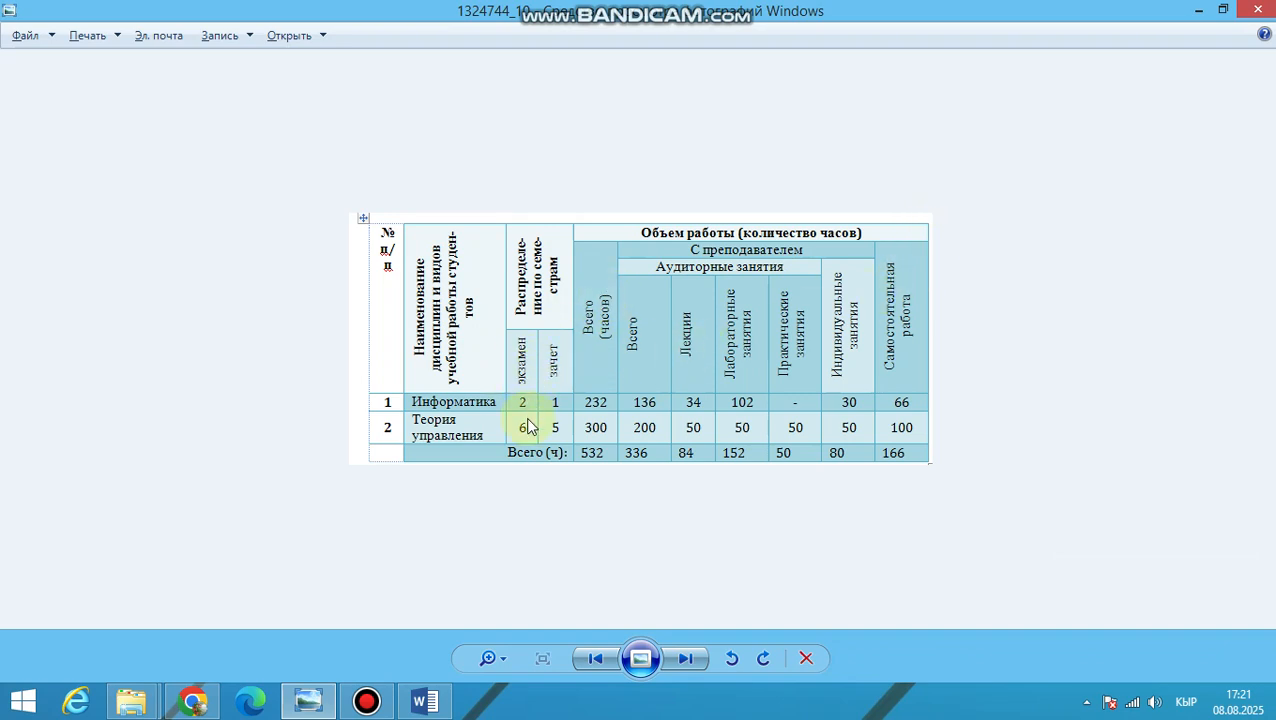
key("alt+Tab")
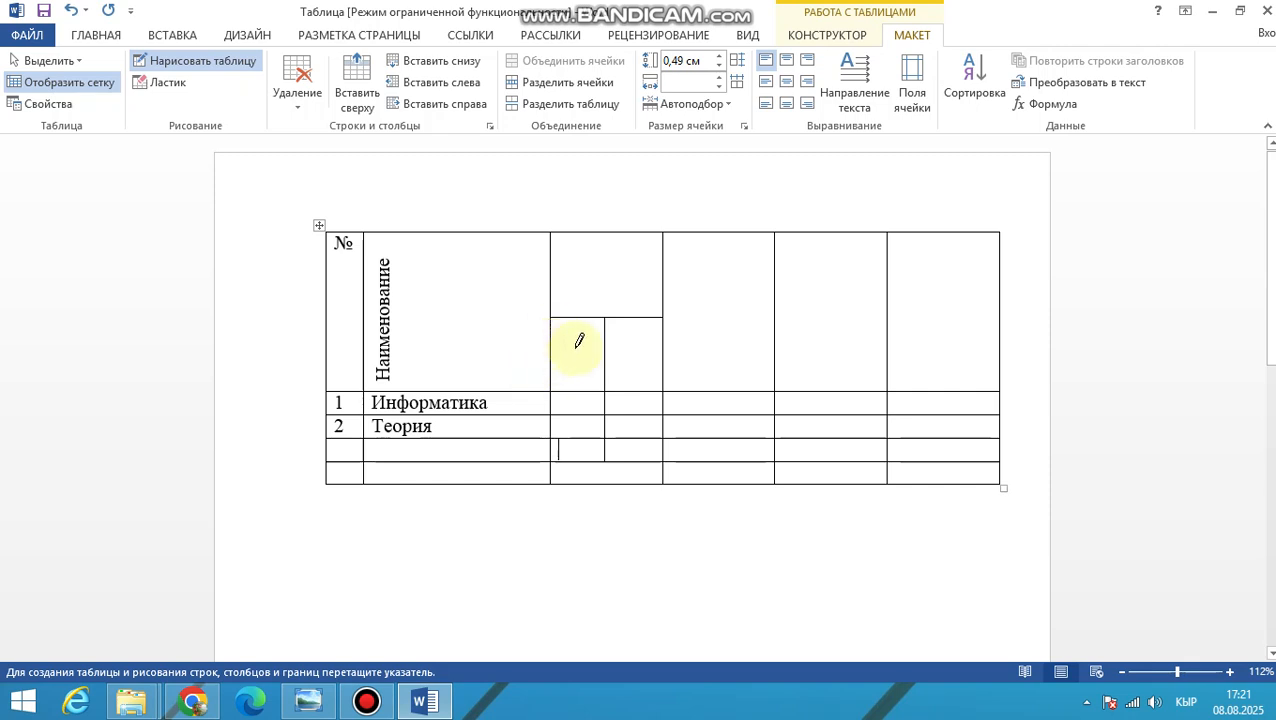
left_click(578, 342)
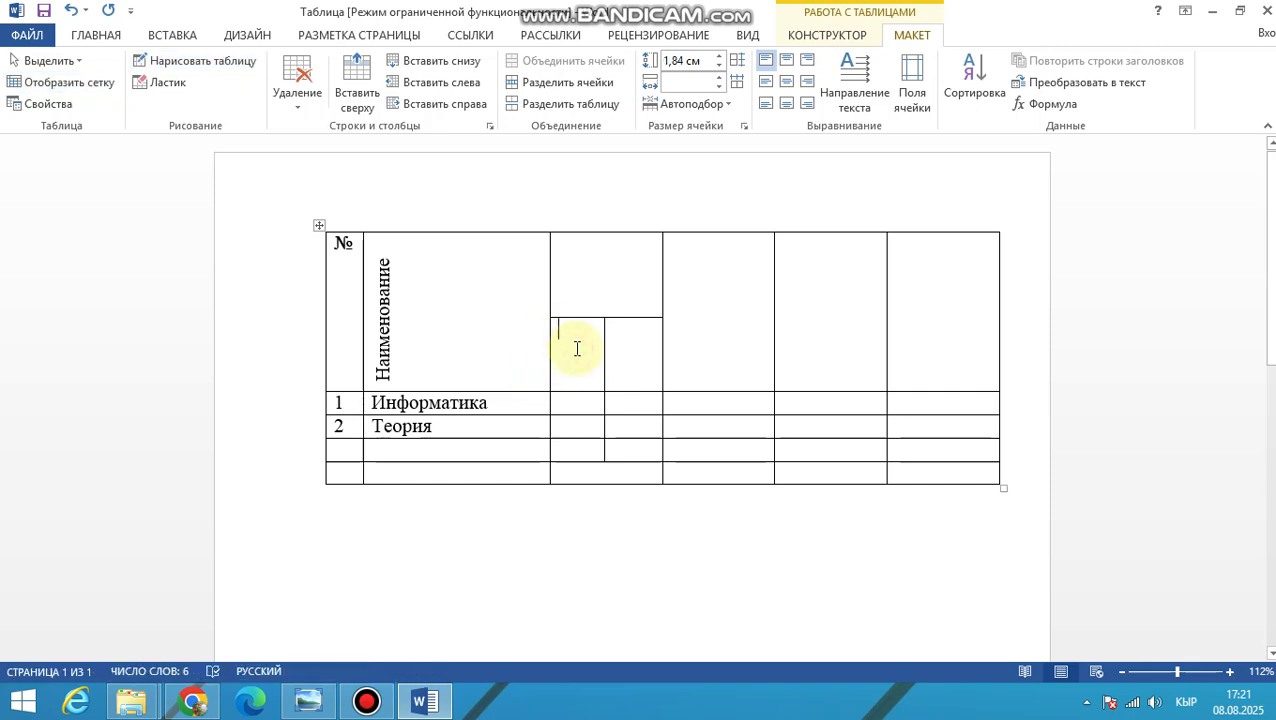
Enter «Распределение» in the upper header cell of the third column, following the reference table image
left_click(573, 284)
key("alt+Tab")
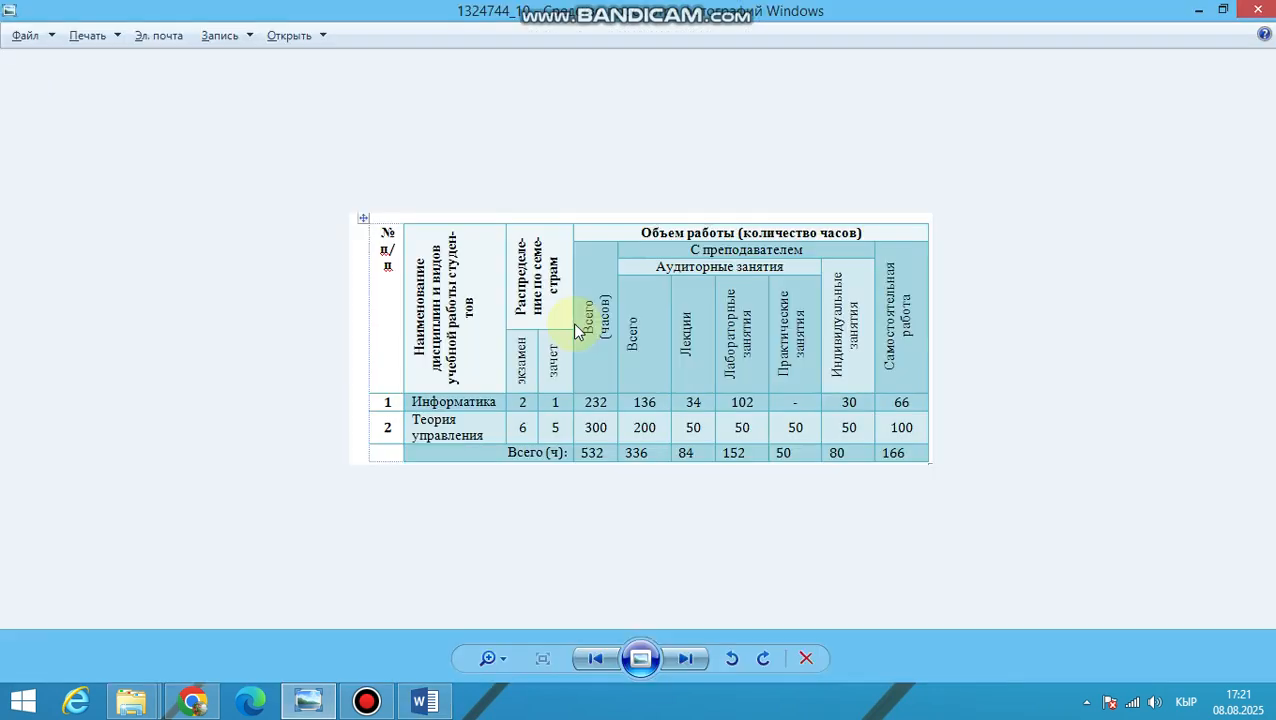
key("alt+Tab")
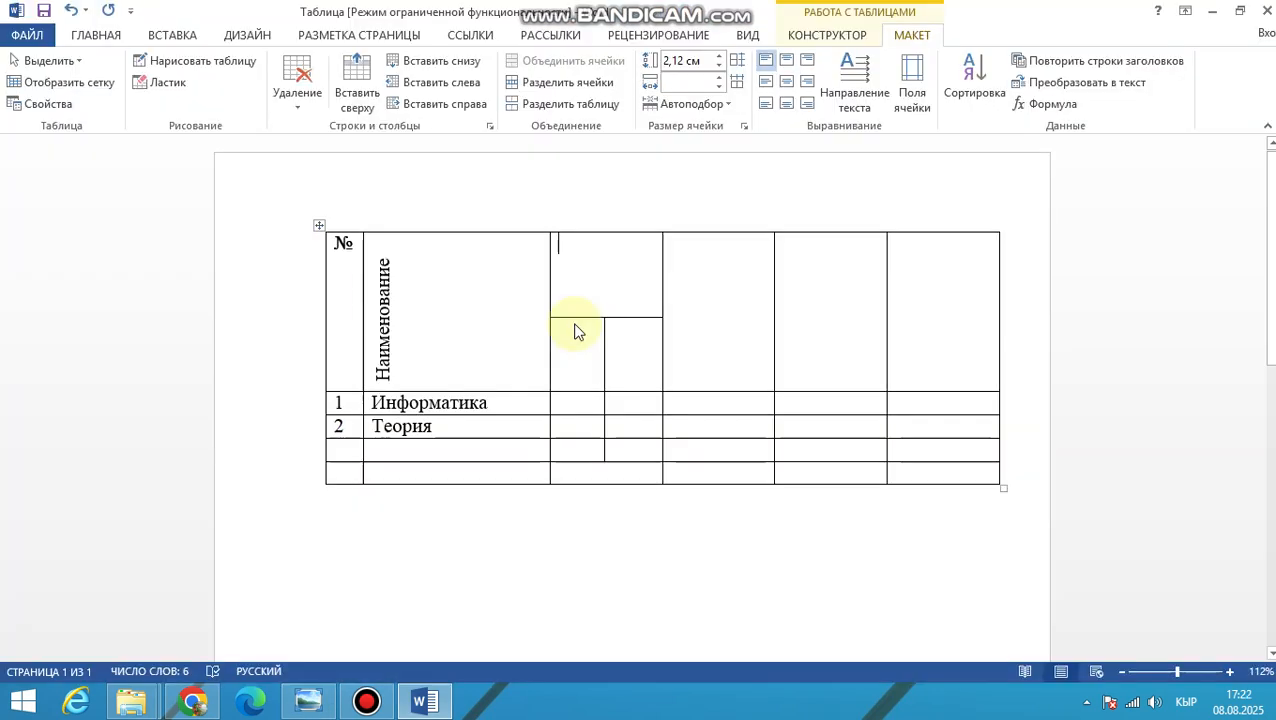
type("Расп")
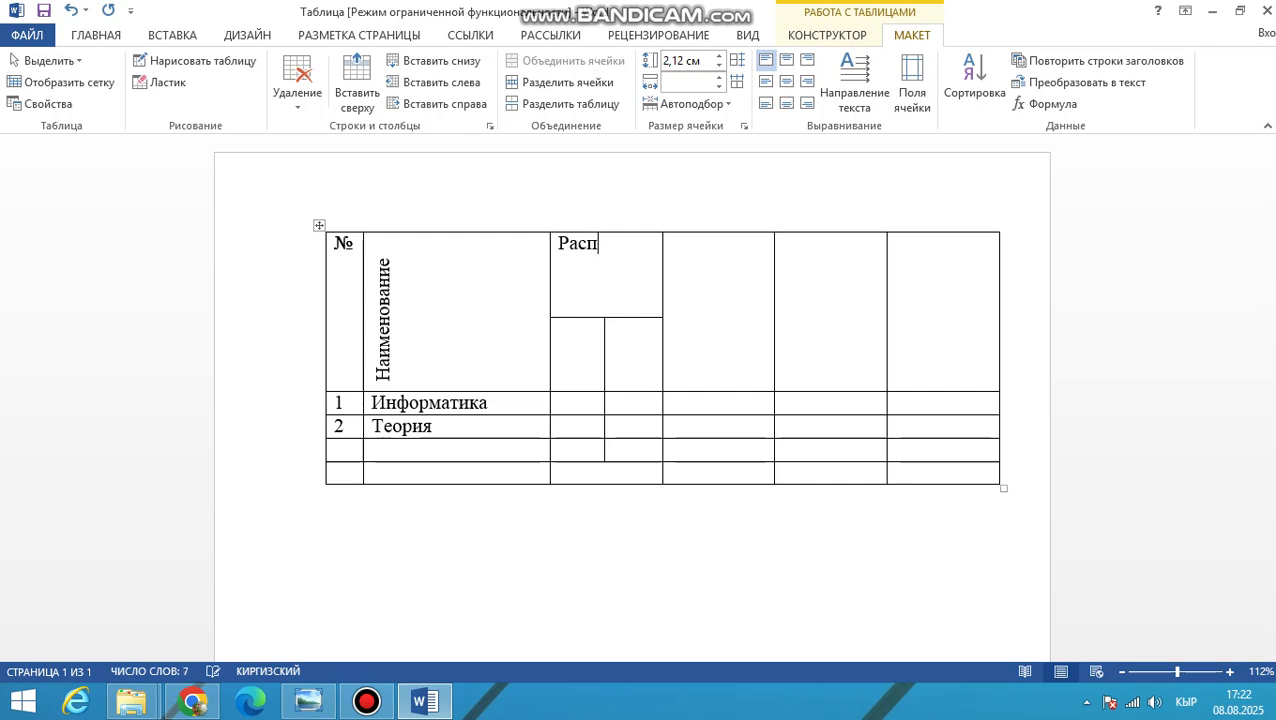
type("ределение")
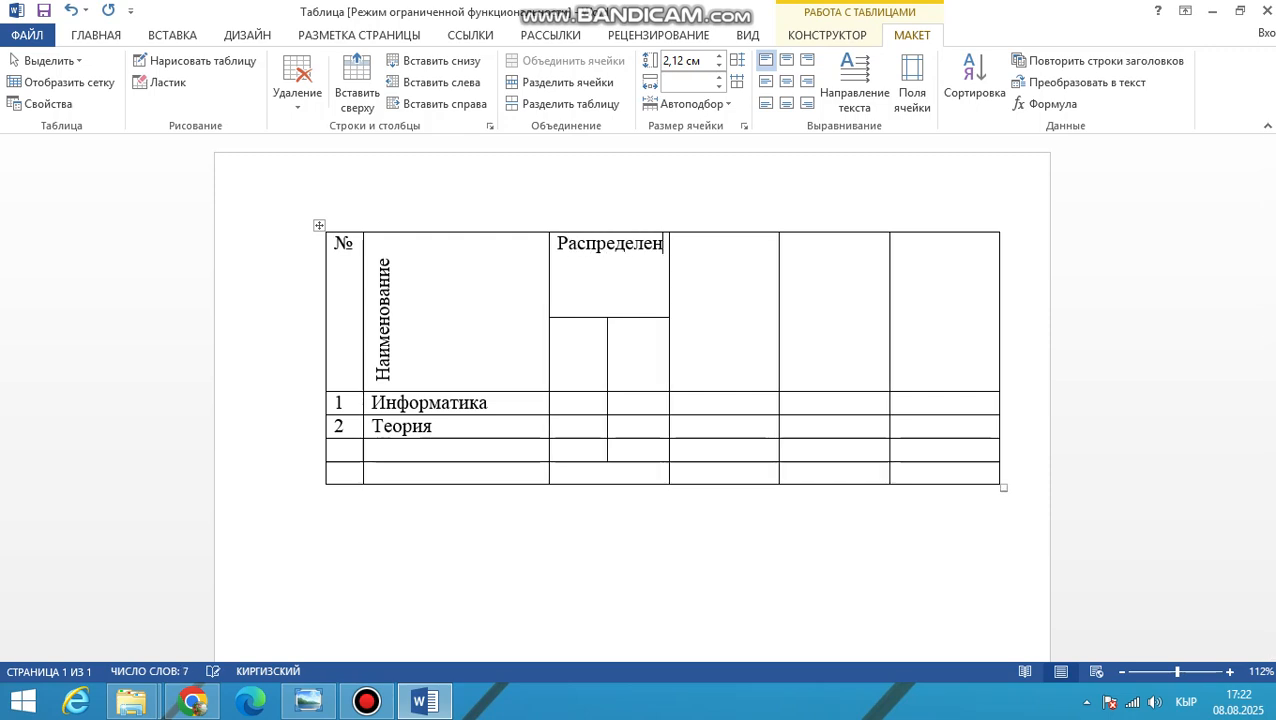
Label the two lower header cells under «Распределение» as «Экзамен» and «Зачет»
left_click(575, 357)
key("alt+Tab")
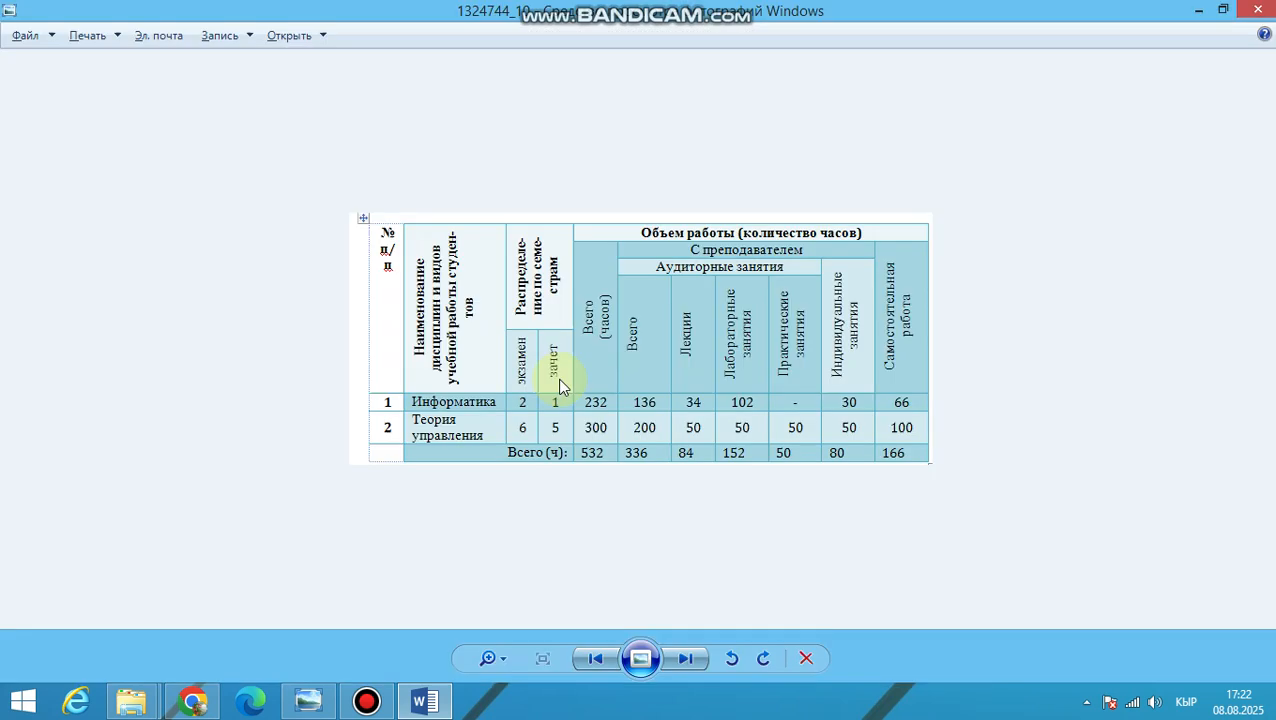
key("alt+Tab")
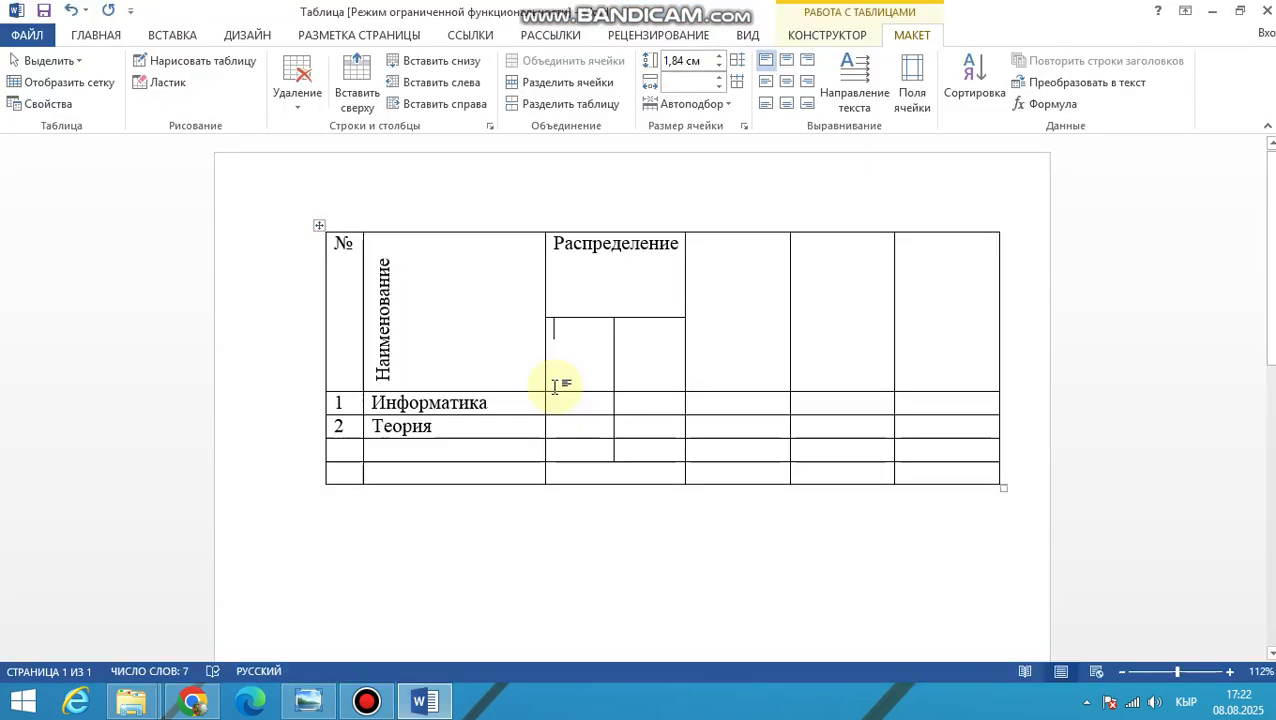
type("Экзамен")
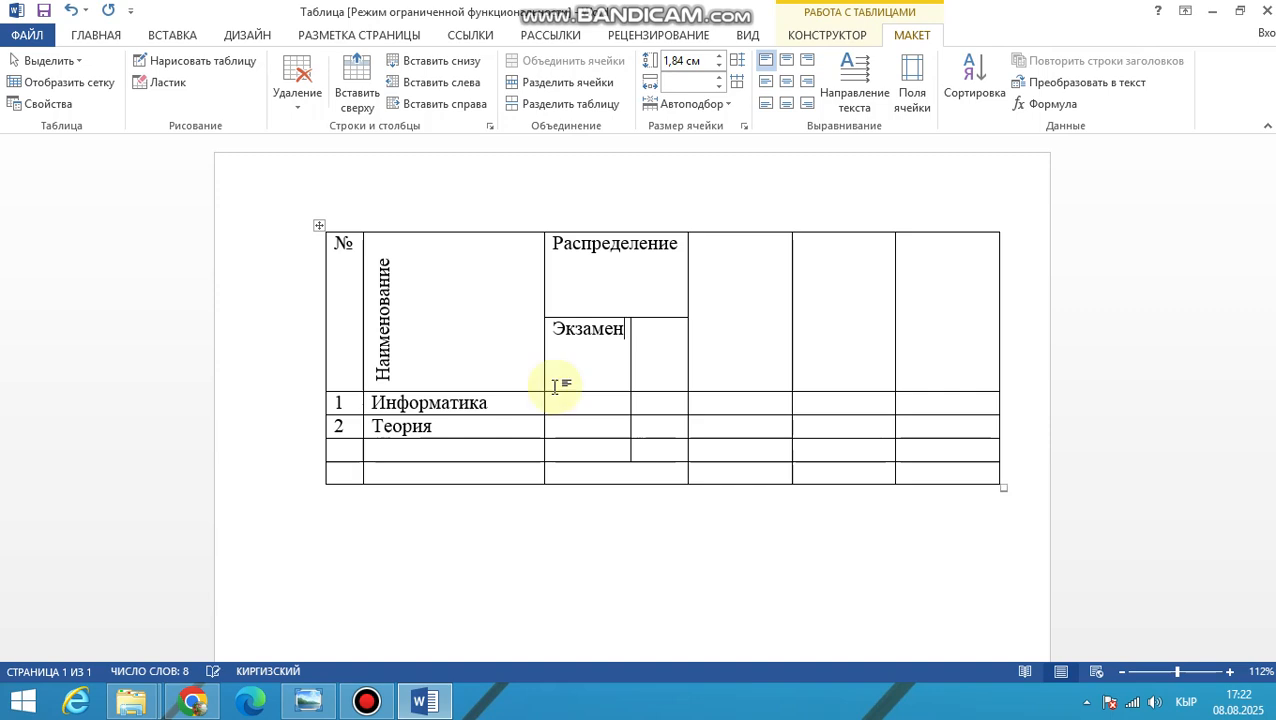
key("Tab")
type("Зачет")
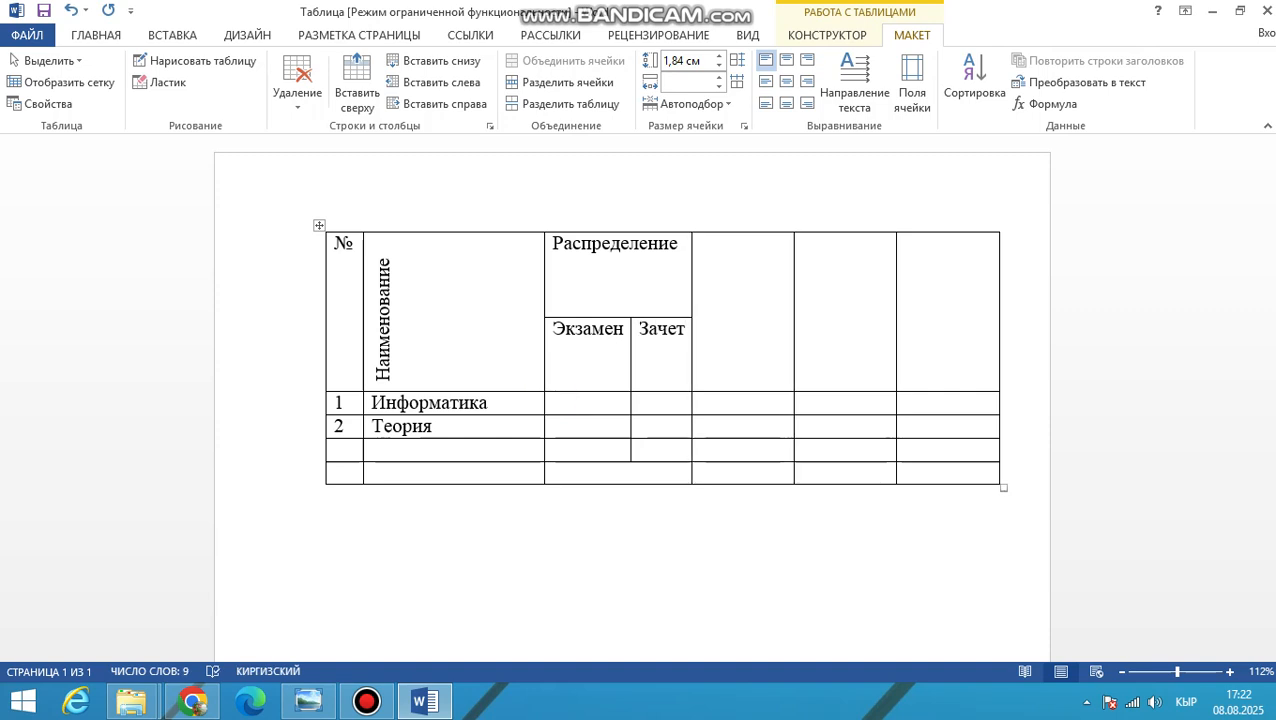
Set the text direction of «Распределение», «Экзамен» and «Зачет» to vertical, reading from bottom to top
key("alt+Tab")
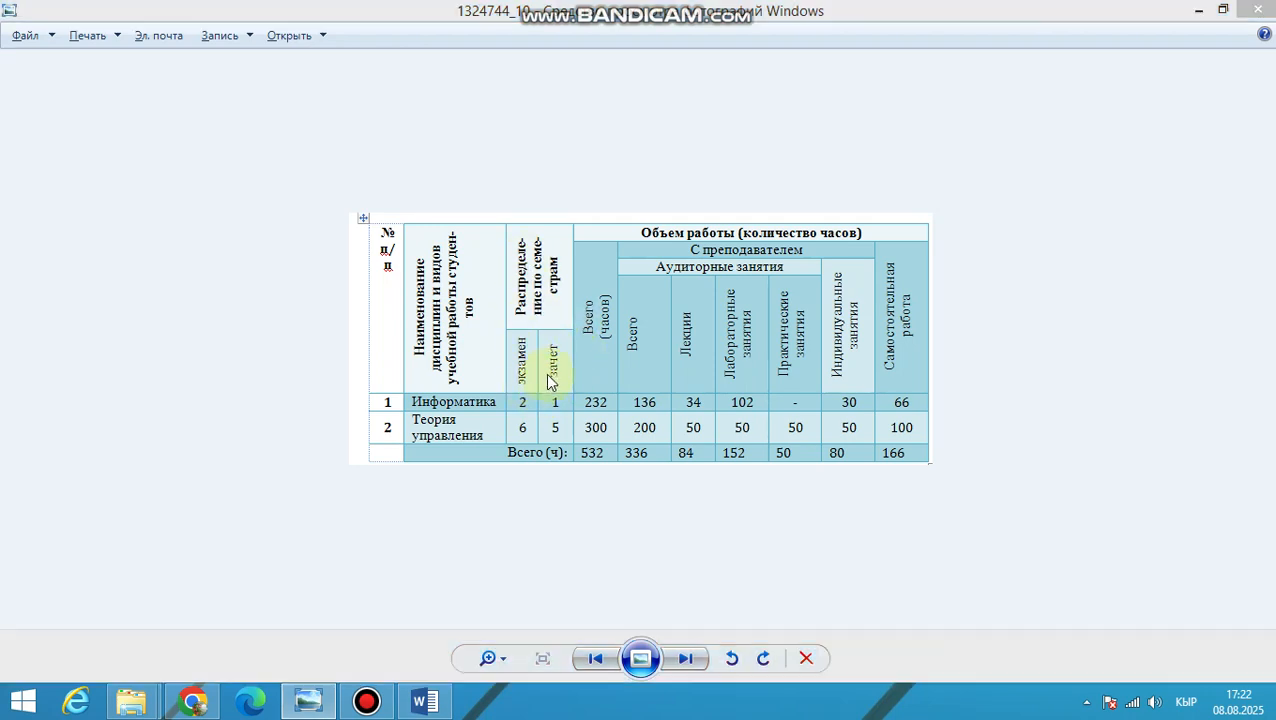
key("alt+Tab")
left_click(571, 290)
left_click_drag(603, 340, 655, 374)
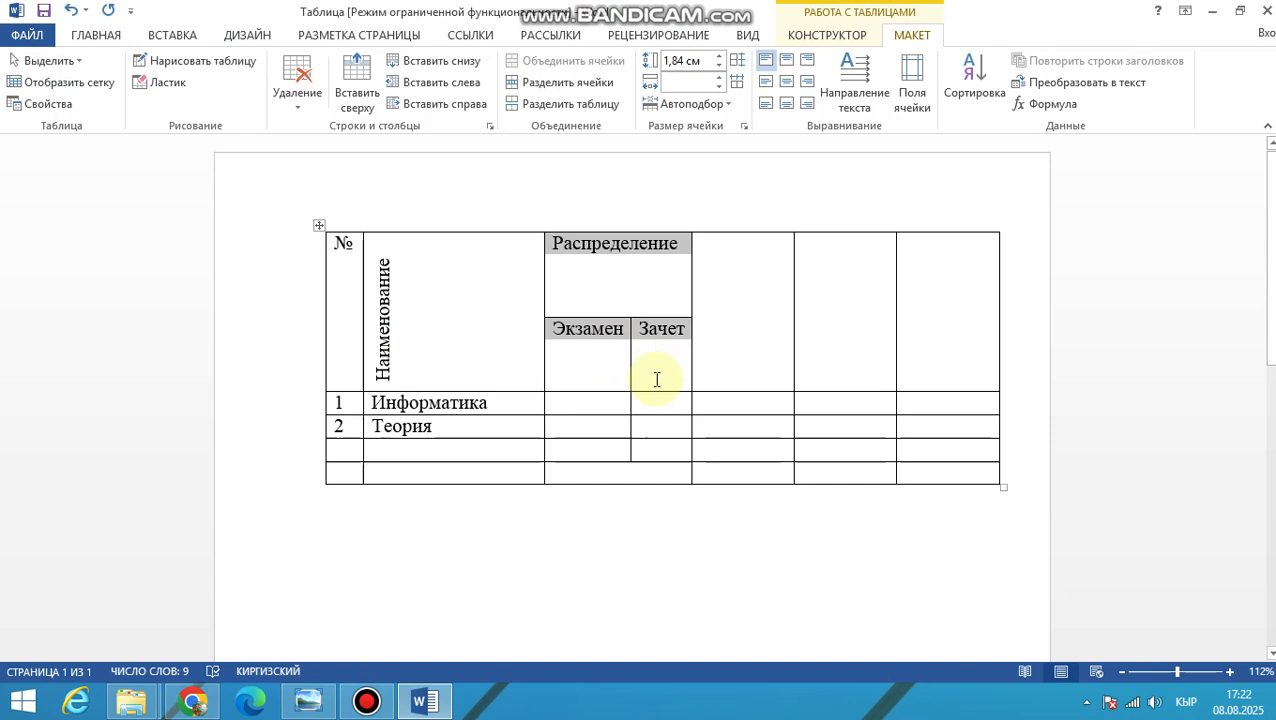
right_click(615, 326)
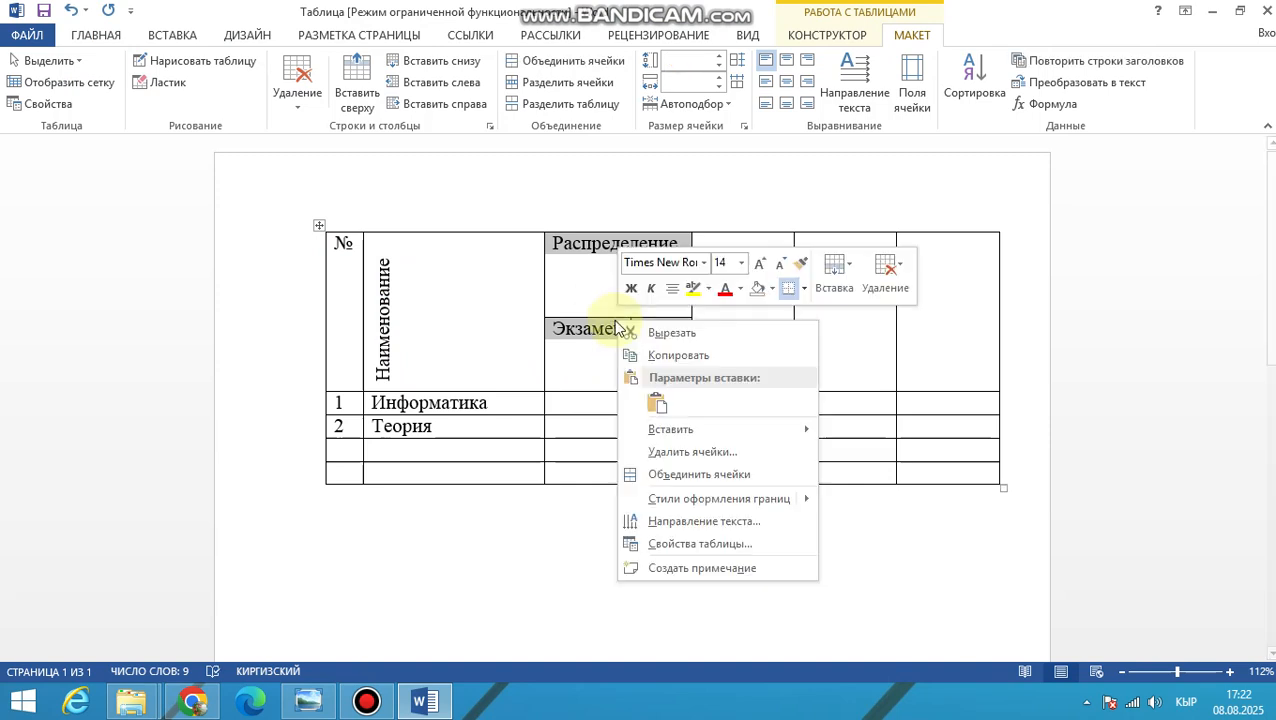
left_click(675, 521)
left_click(505, 322)
left_click(685, 431)
left_click(683, 340)
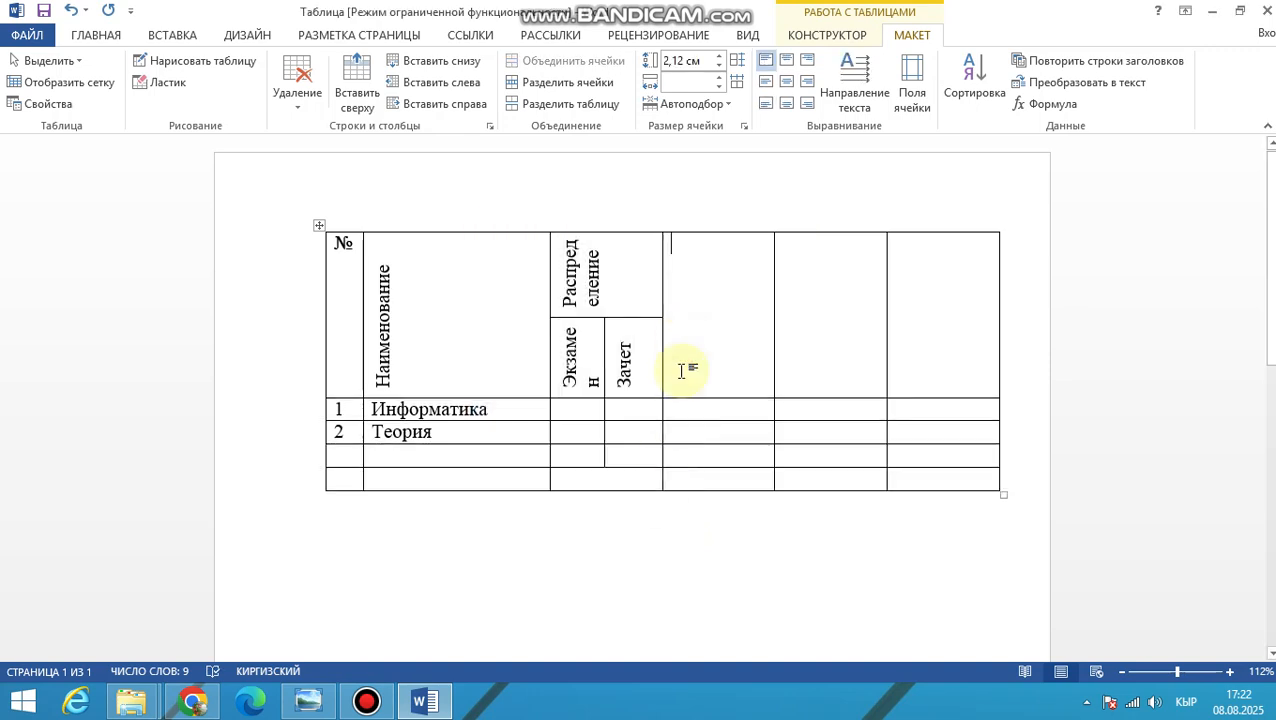
Try to insert a new column after the table's last column, following the reference table image
key("alt+Tab")
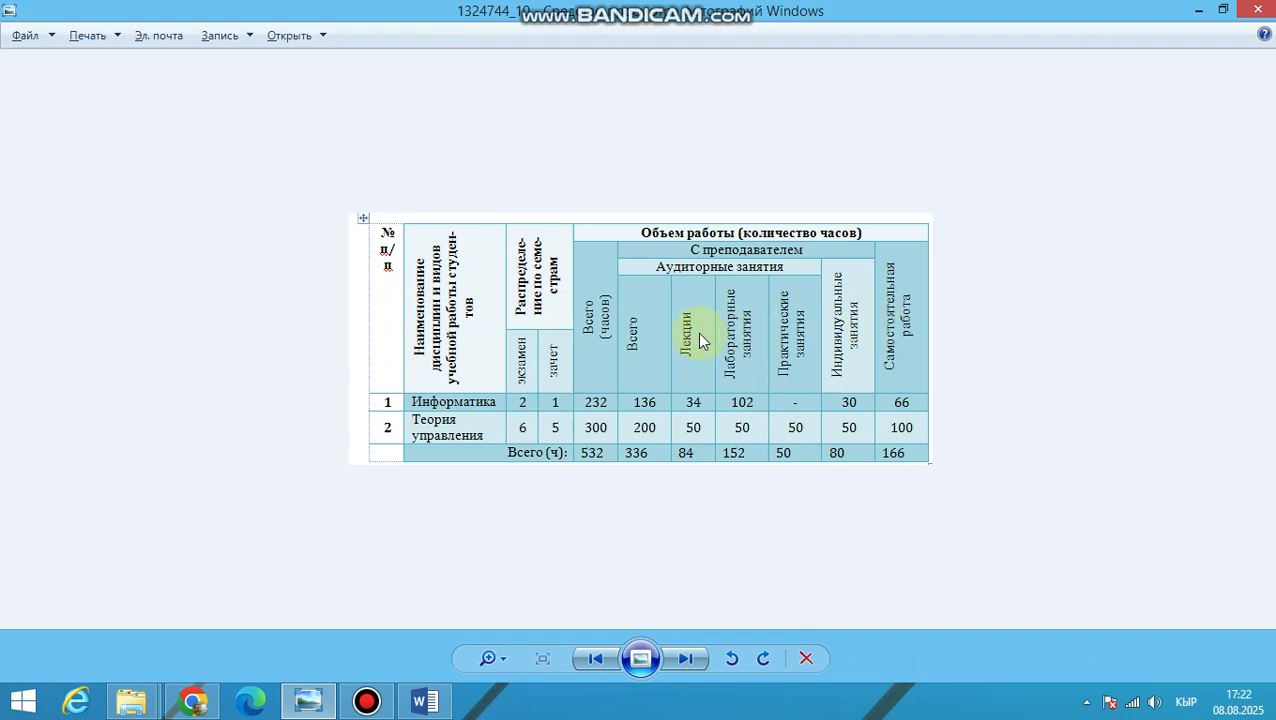
key("alt+Tab")
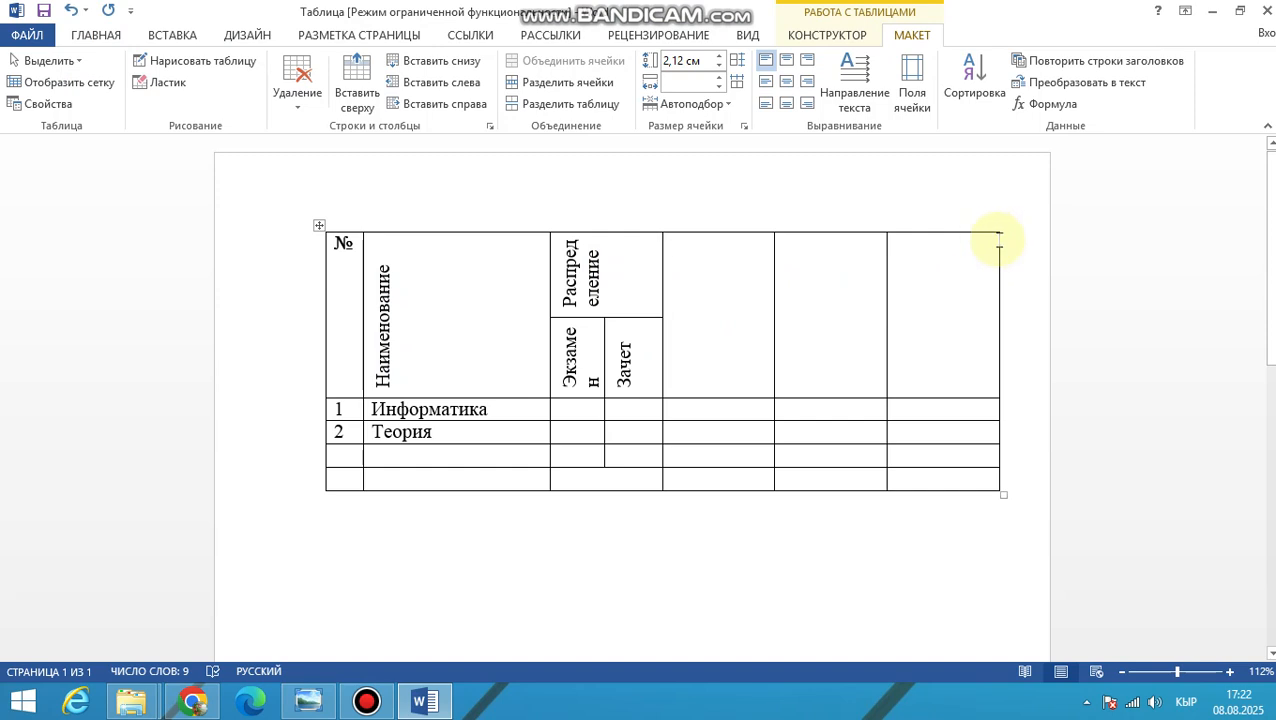
right_click(1007, 249)
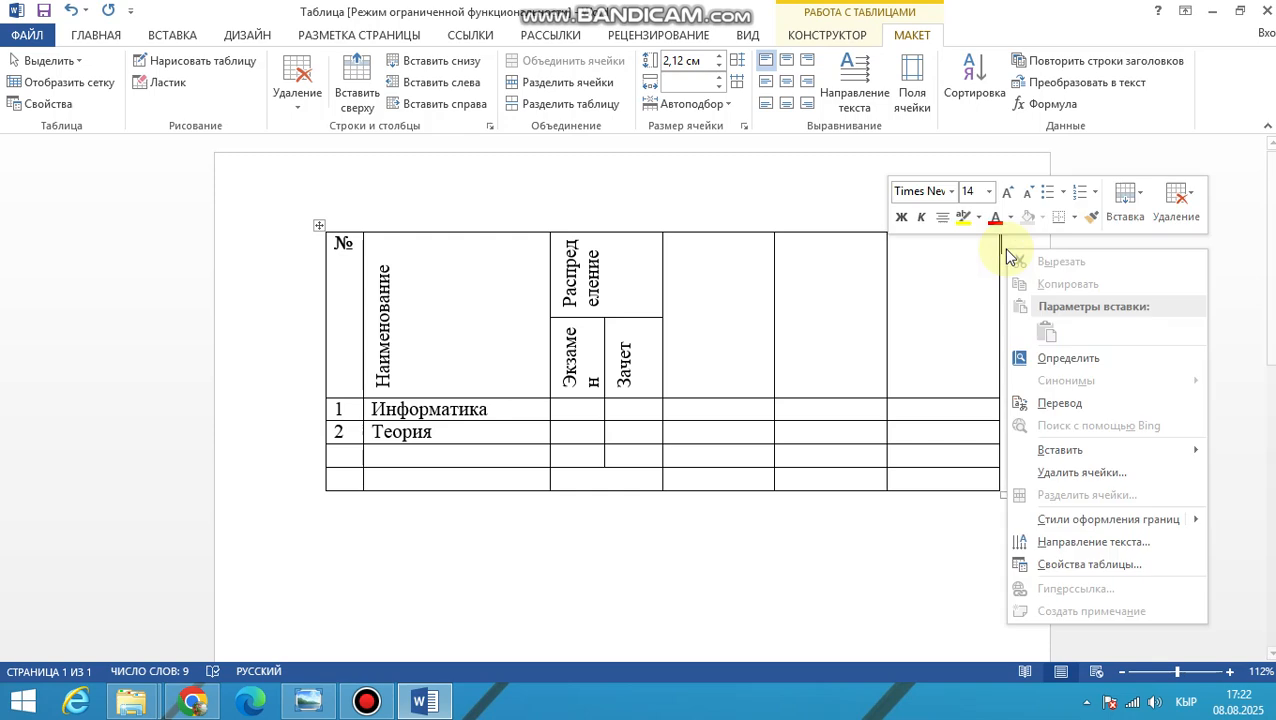
left_click(1124, 202)
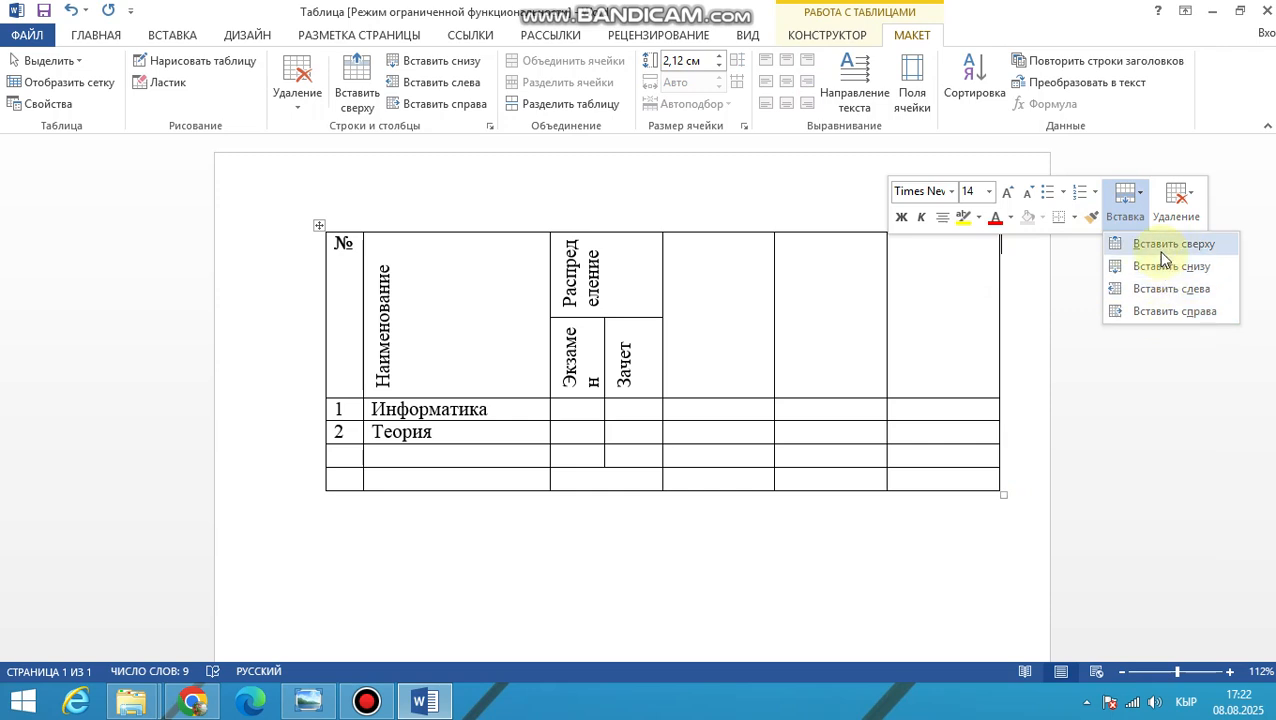
left_click(1163, 312)
left_click(1018, 296)
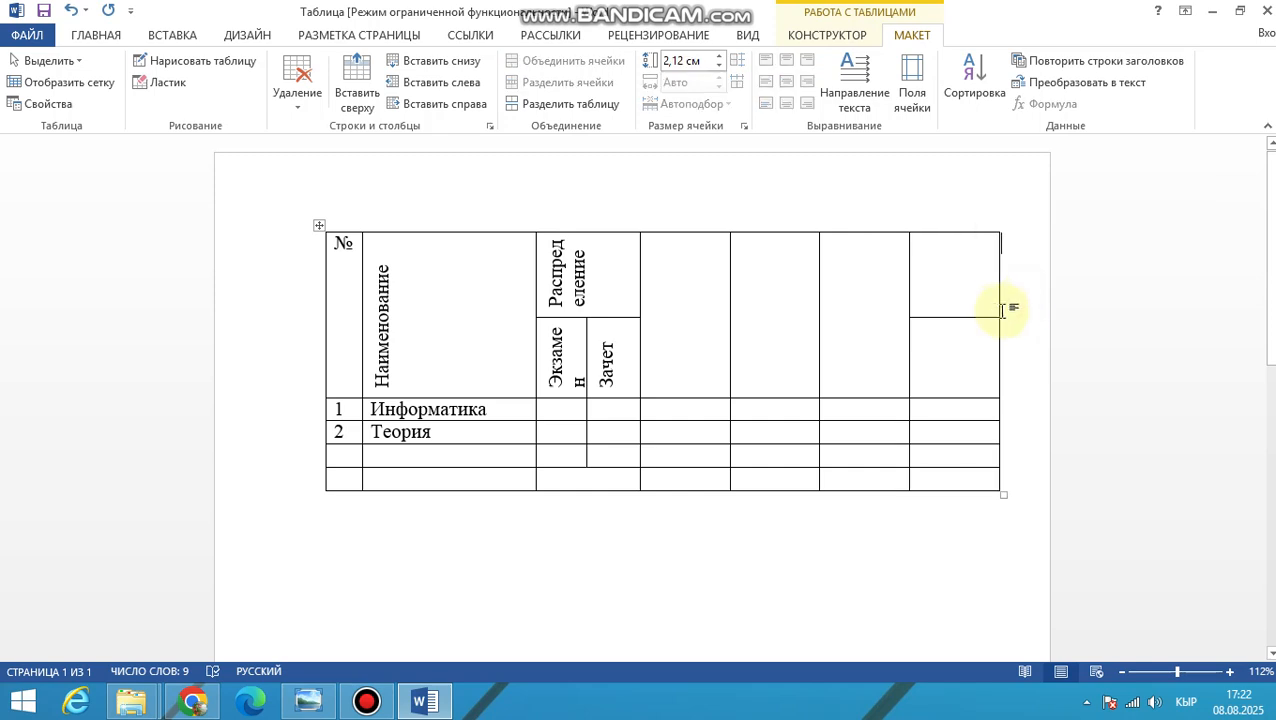
Try to append three more columns at the right edge of the table
mouse_move(1000, 232)
left_click(999, 226)
left_click(999, 226)
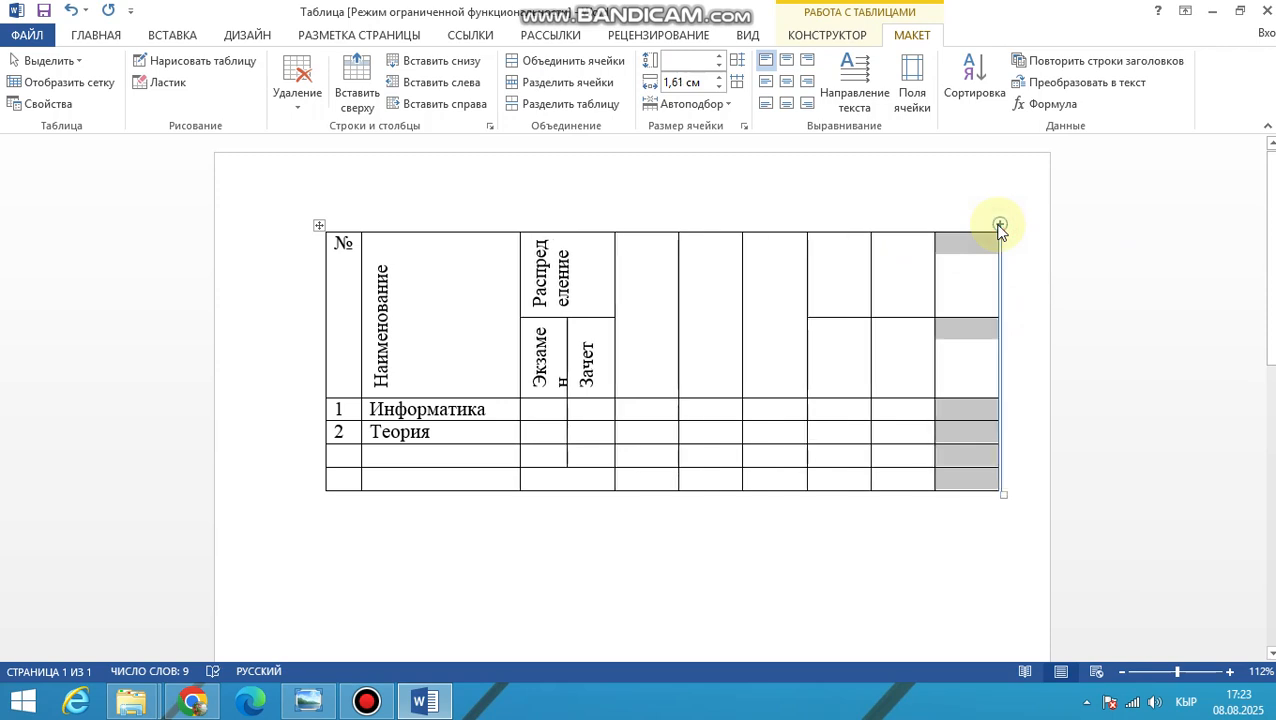
left_click(999, 226)
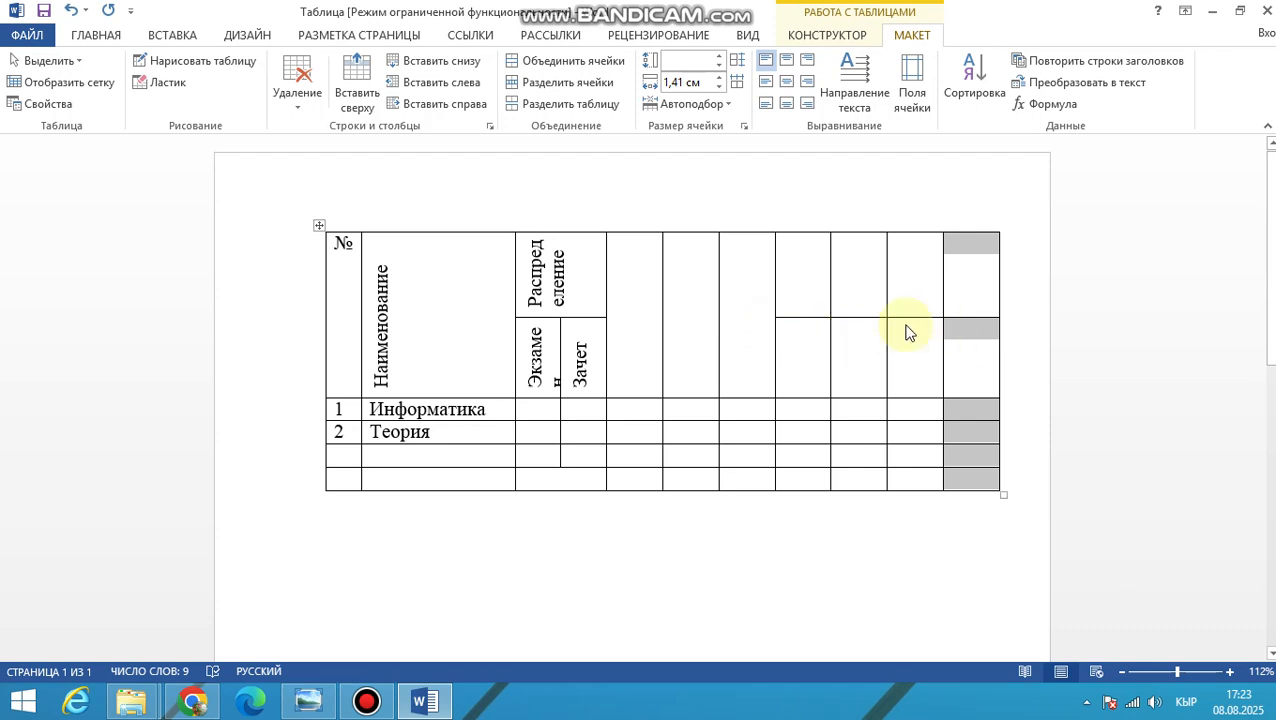
Compare the table with the reference image and undo the four column insertions at its right edge
key("alt+Tab")
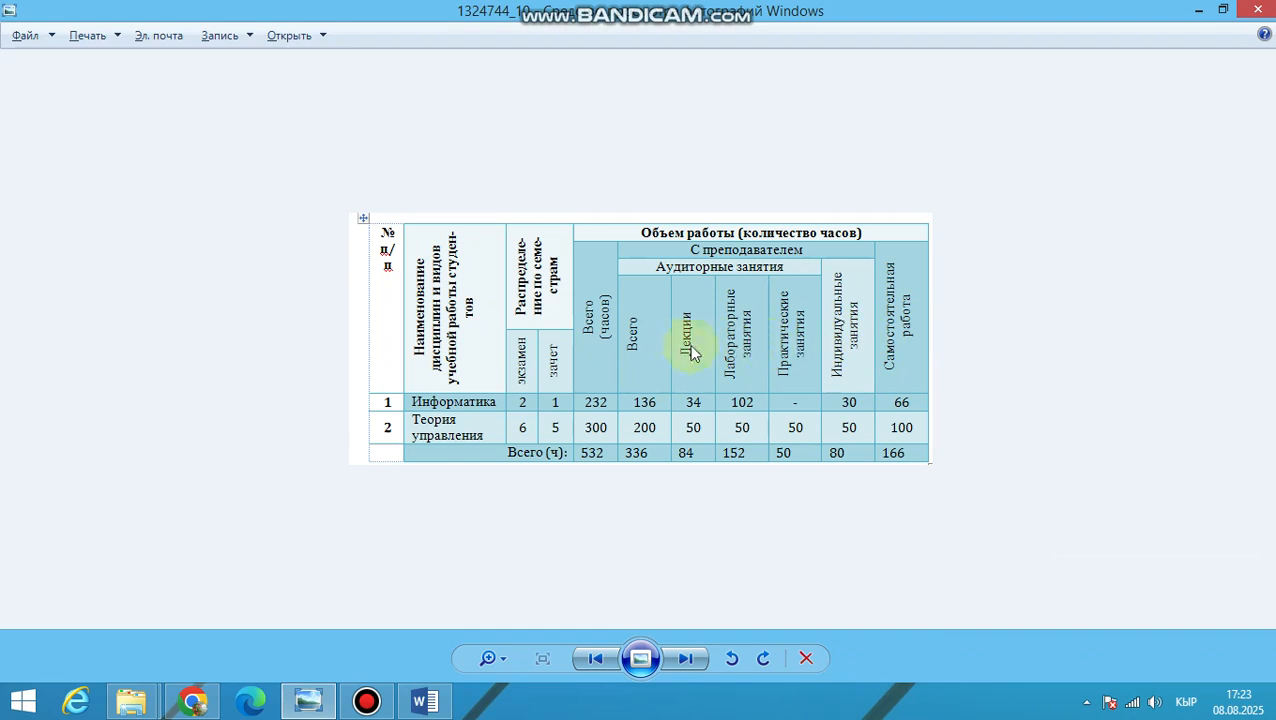
key("alt+Tab")
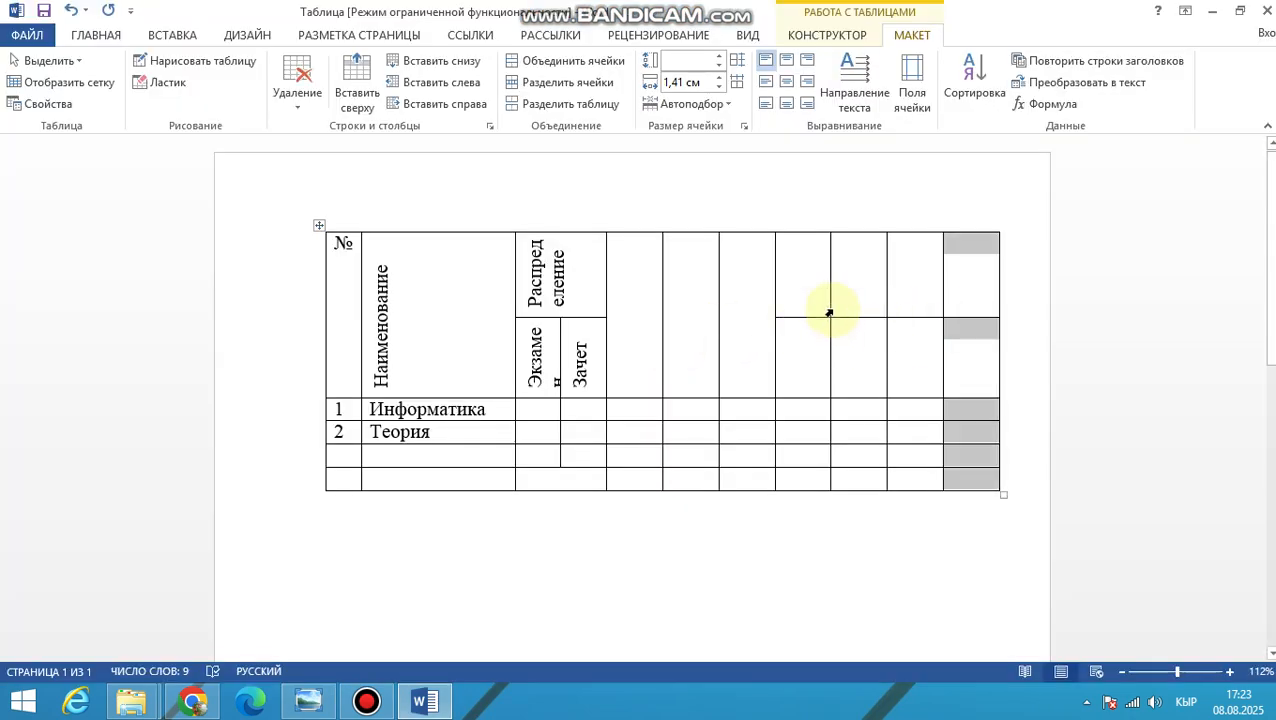
key("ctrl+z")
key("ctrl+z")
key("ctrl+z")
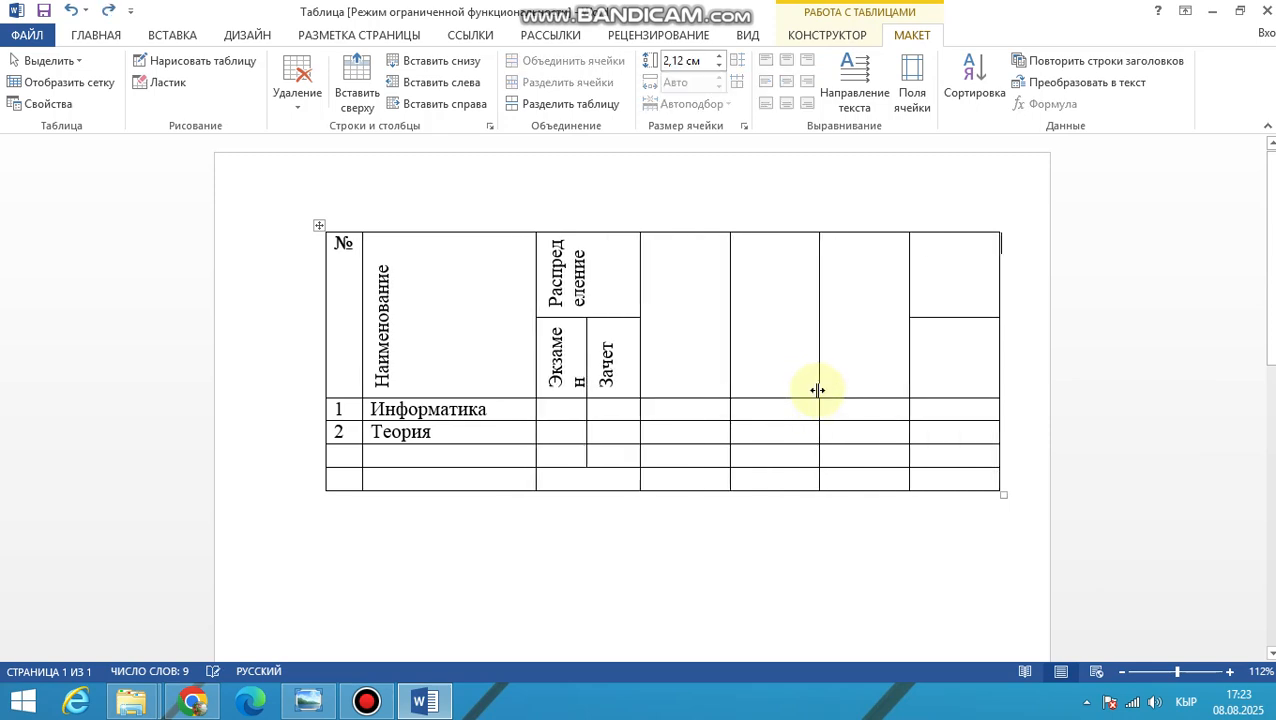
key("ctrl+z")
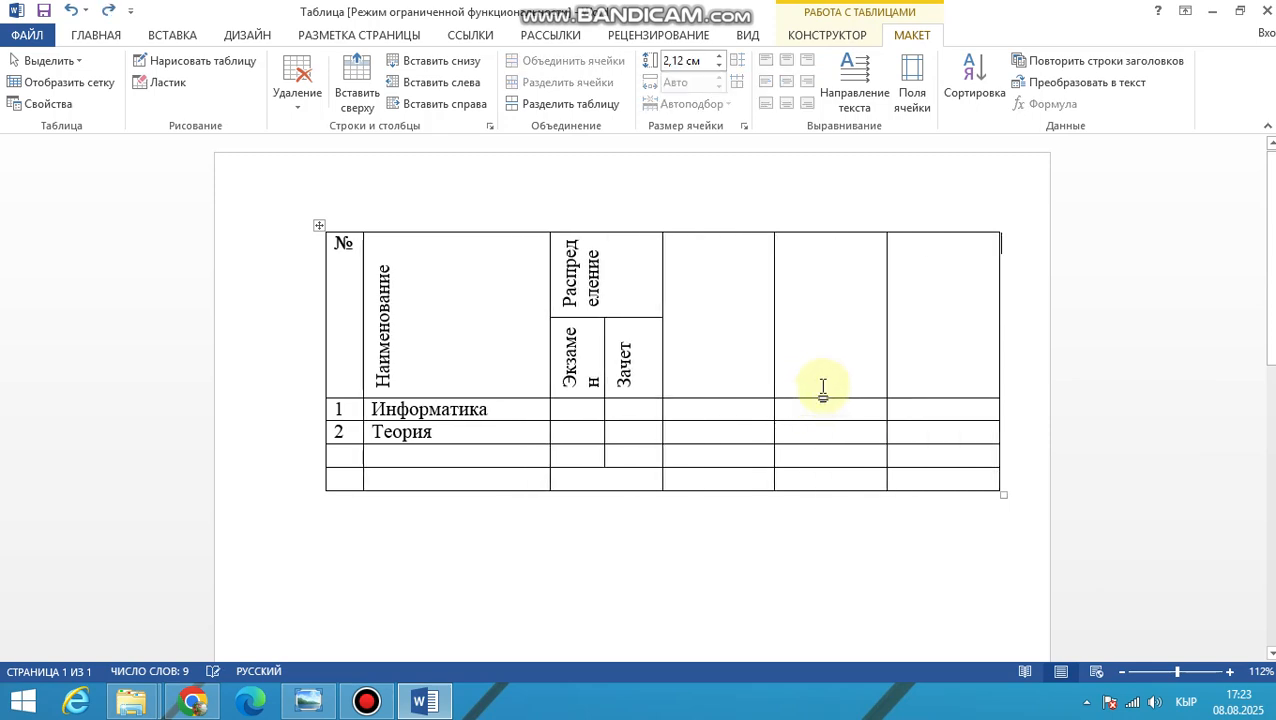
Insert a column between the first two blank columns after «Распределение» and merge its two header cells into one
left_click(775, 226)
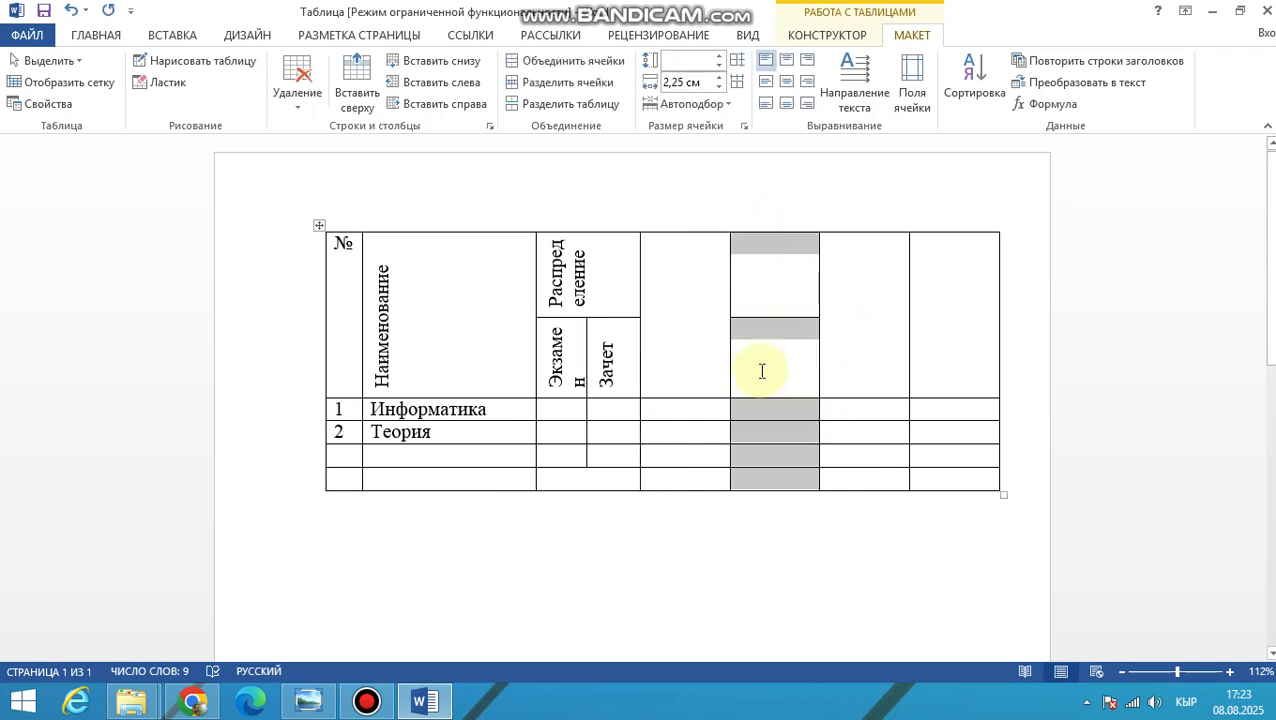
left_click_drag(763, 353, 765, 297)
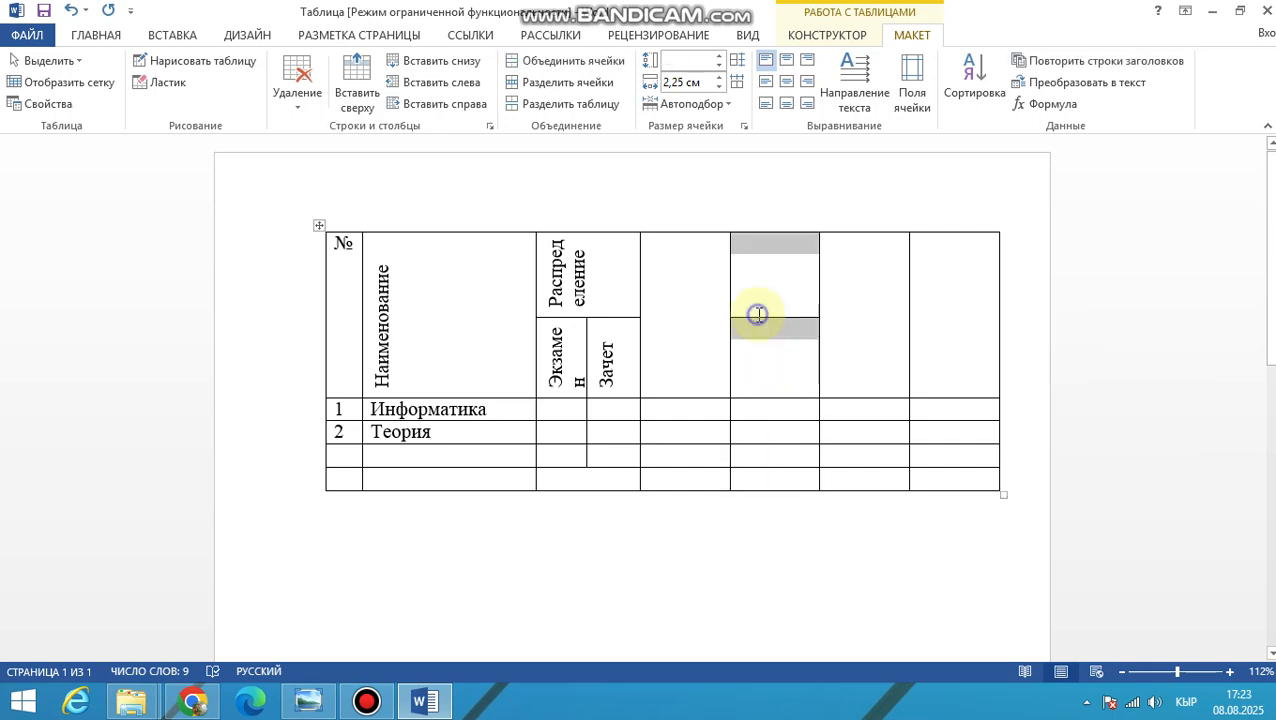
right_click(757, 315)
left_click(800, 470)
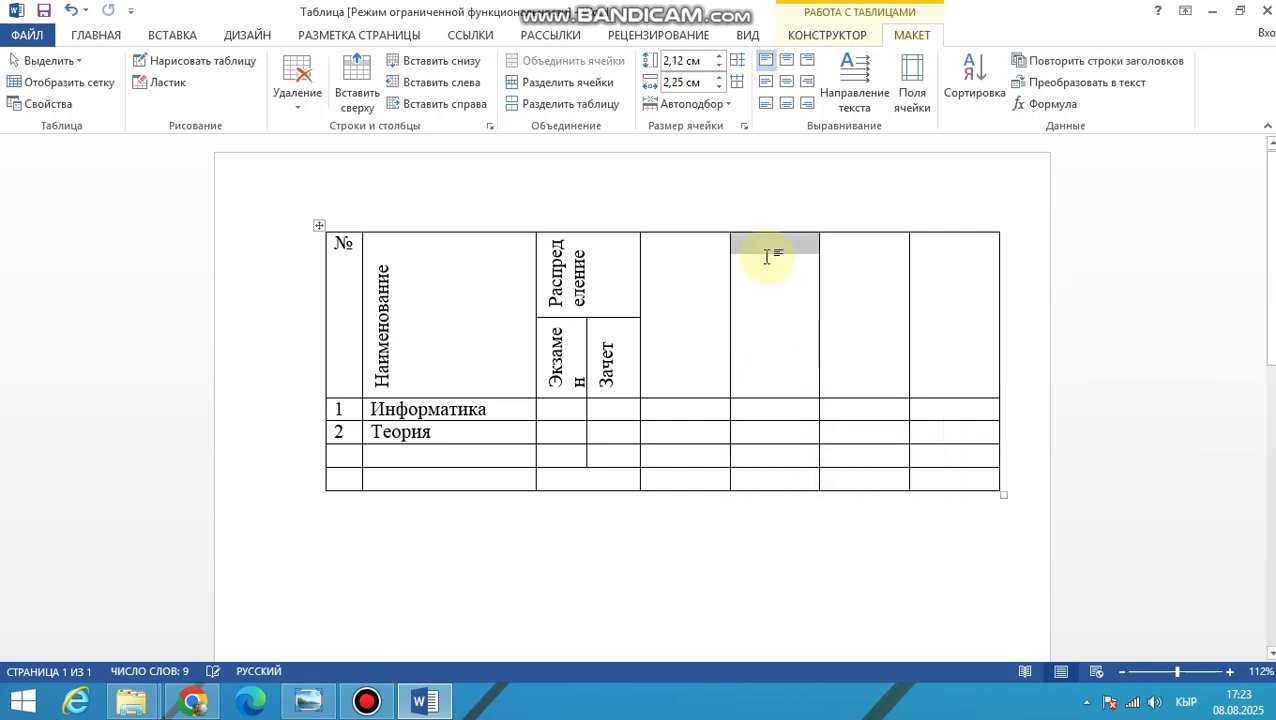
Append three new columns after the table's last column
left_click(874, 304)
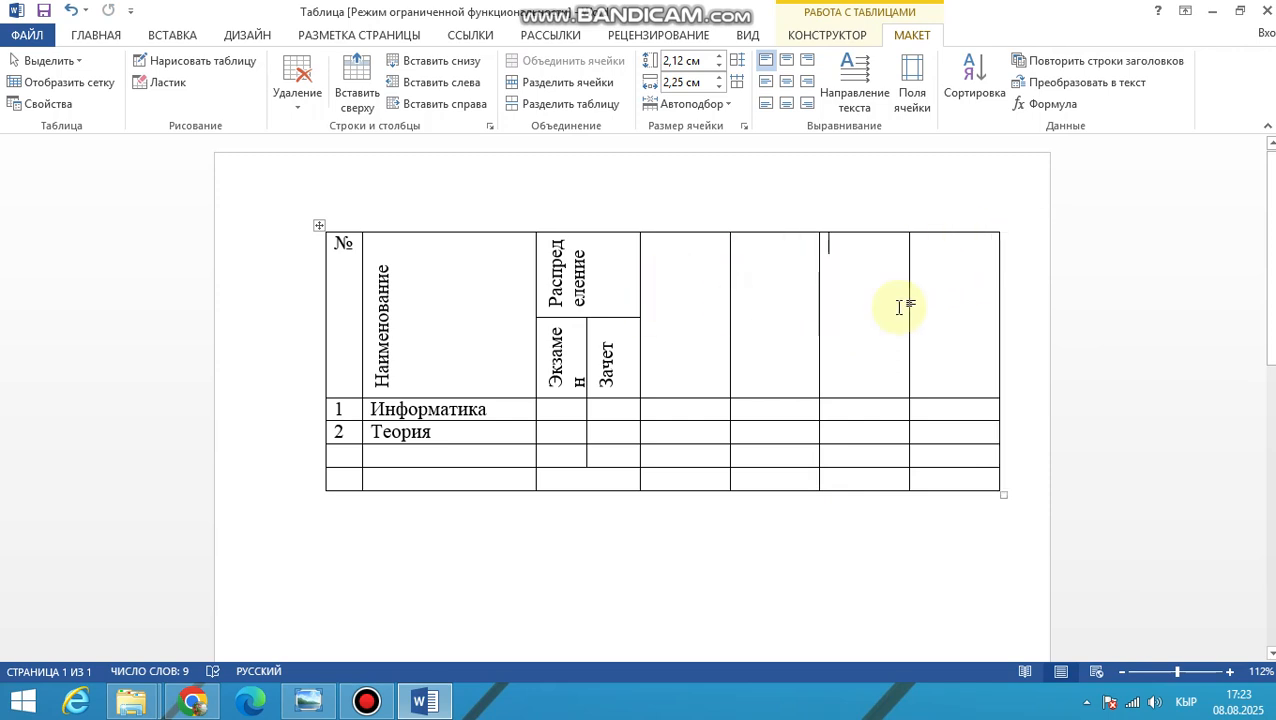
left_click(1000, 226)
left_click(1000, 226)
left_click(1000, 226)
Merge the upper and lower header cells into one in each of the three newly appended columns
left_click_drag(850, 300, 851, 333)
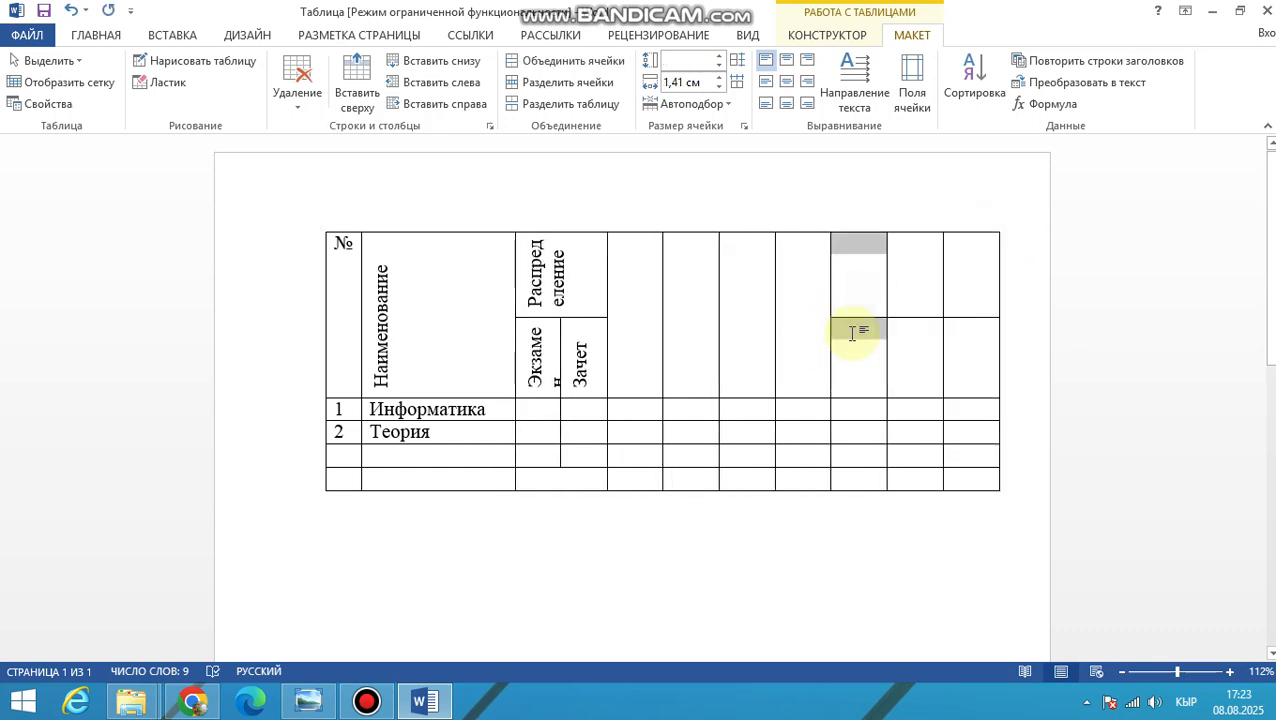
right_click(851, 330)
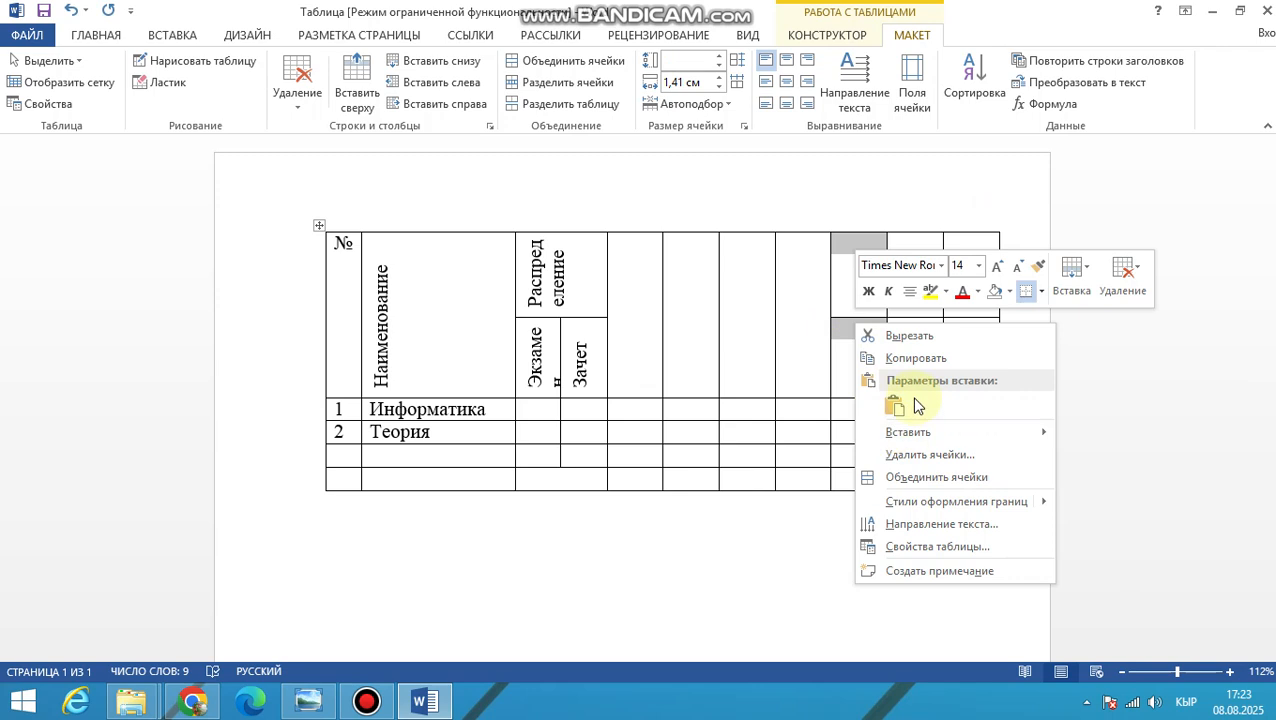
left_click(926, 477)
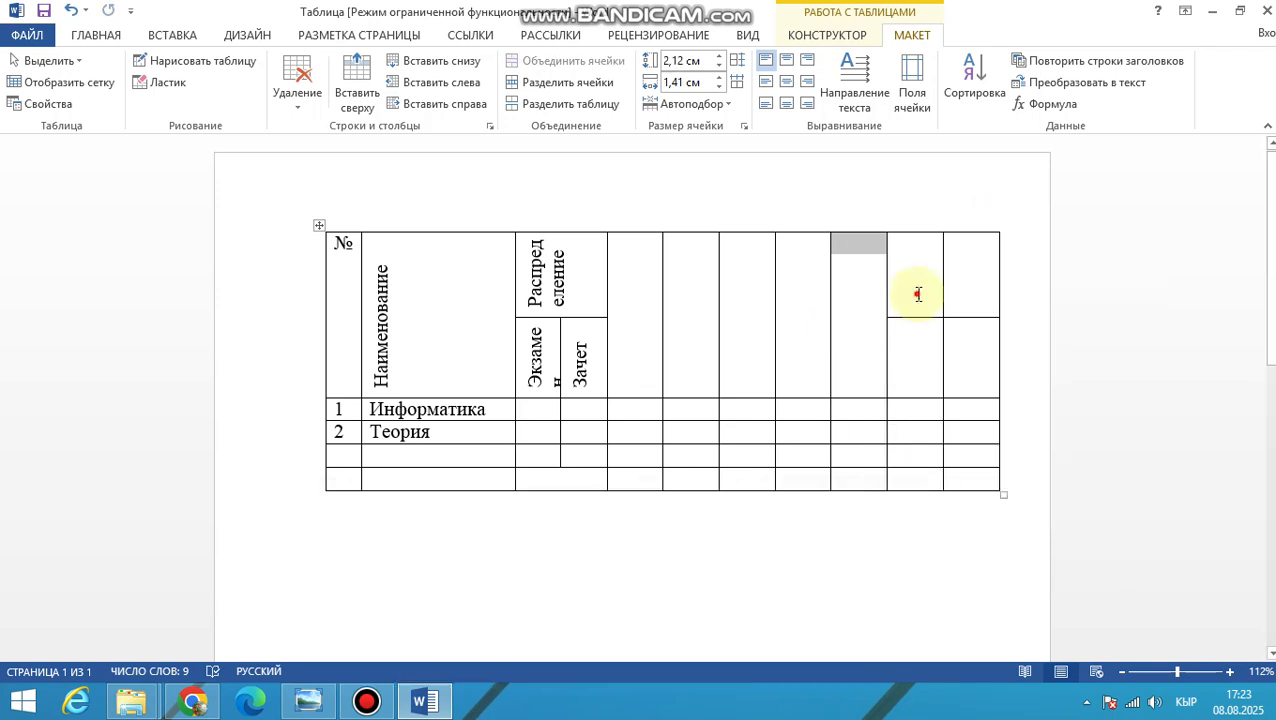
left_click_drag(917, 289, 917, 340)
right_click(917, 337)
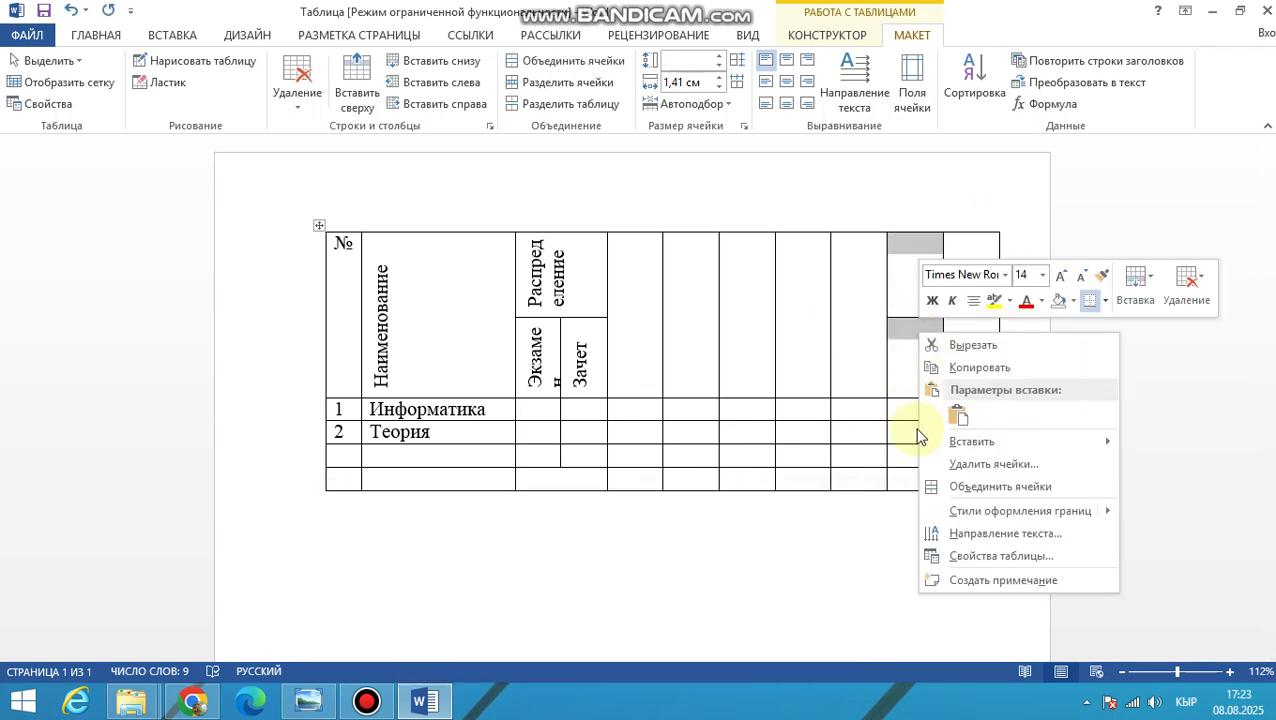
left_click(942, 487)
left_click_drag(980, 294, 968, 337)
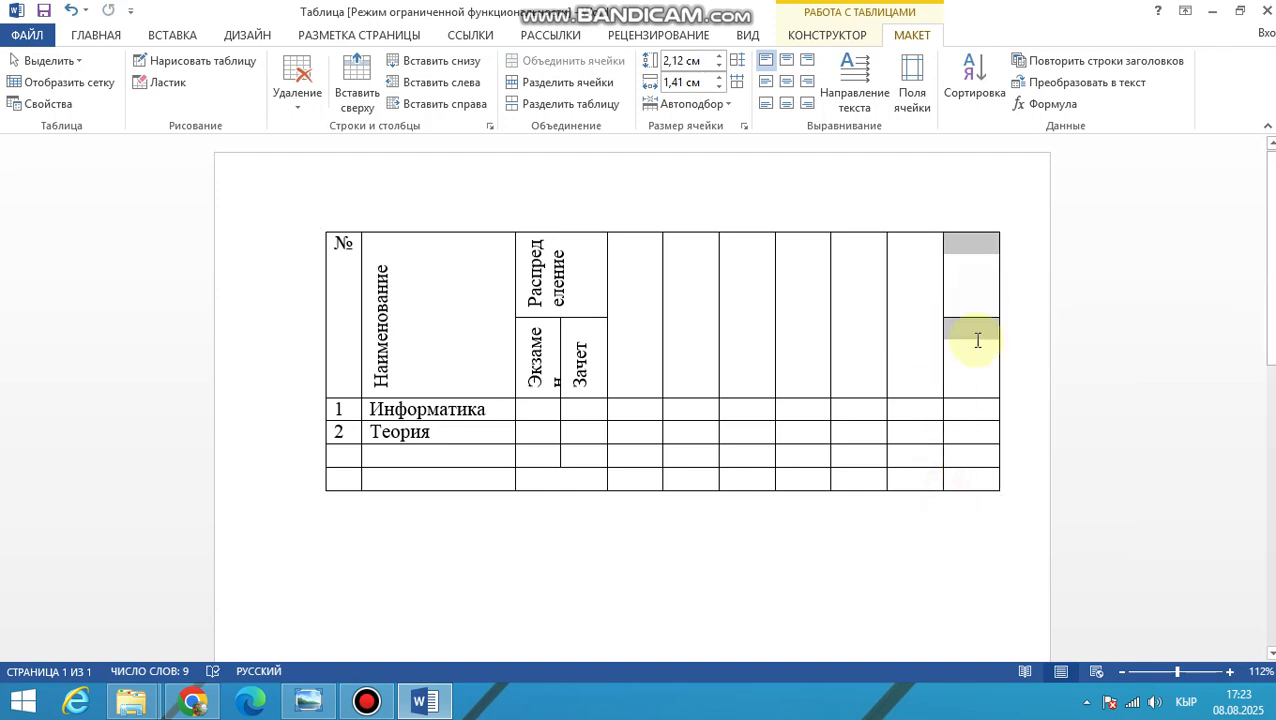
right_click(969, 337)
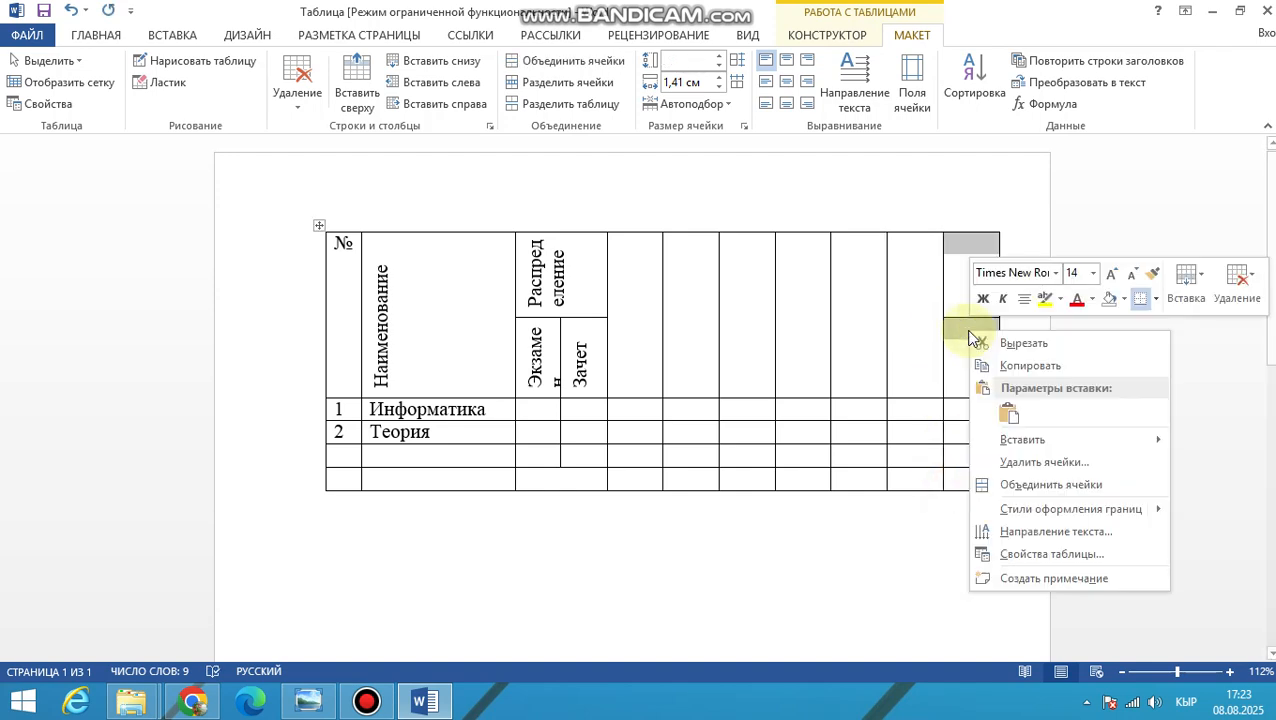
left_click(985, 483)
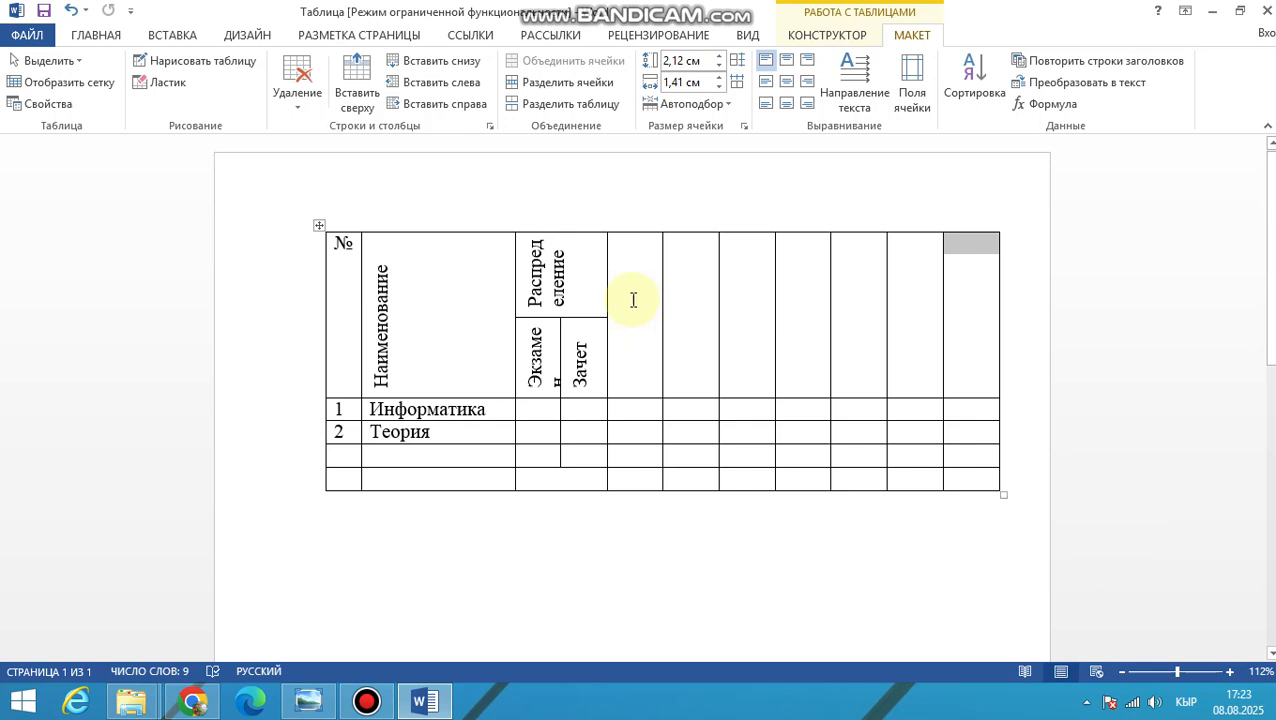
Switch to the reference table image in Windows Photo Viewer to check the header layout after «Распределение»
key("alt+Tab")
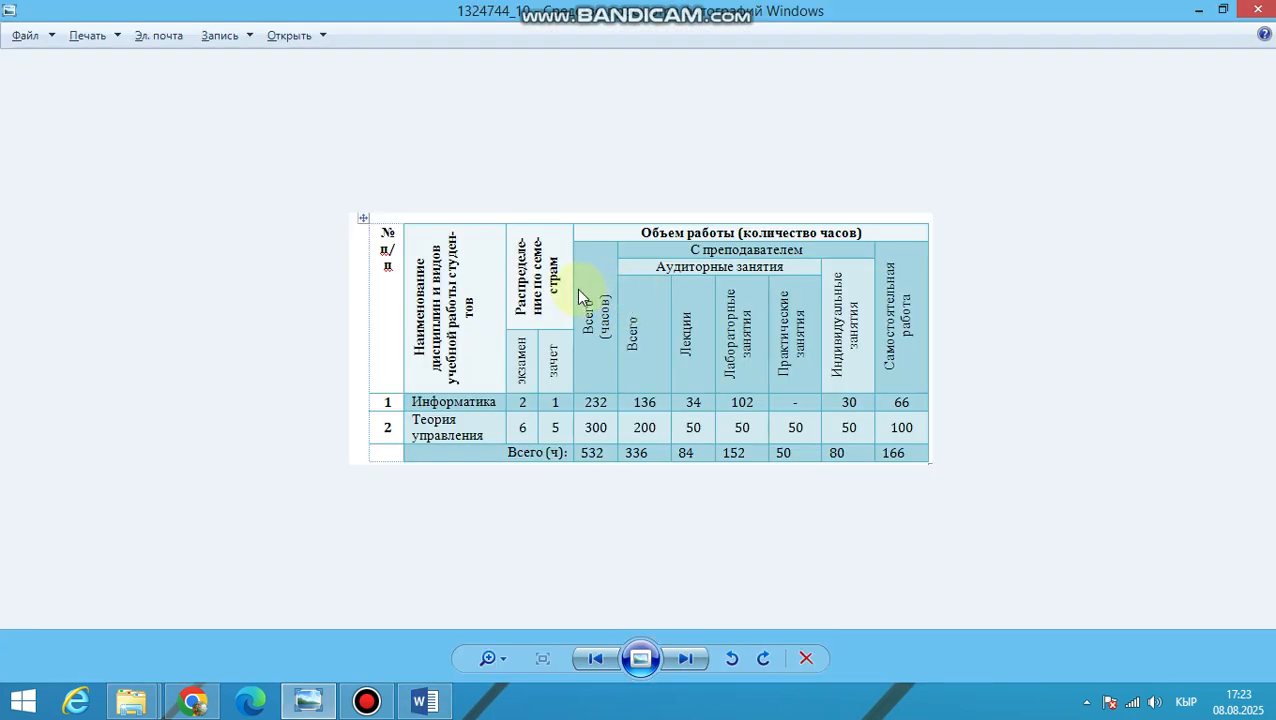